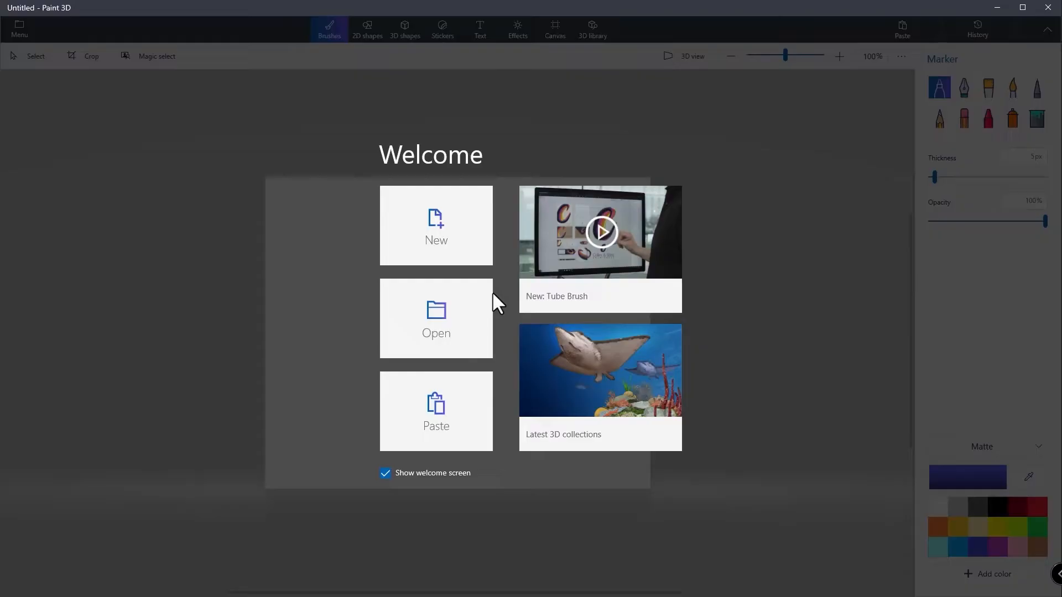
Paste the 3ds Max screenshot into Paint 3D and crop it to the camera viewport, about 1486 × 784 px.
{"action": "left_click", "coordinate": [476, 249]}
{"action": "key", "text": "ctrl+v"}
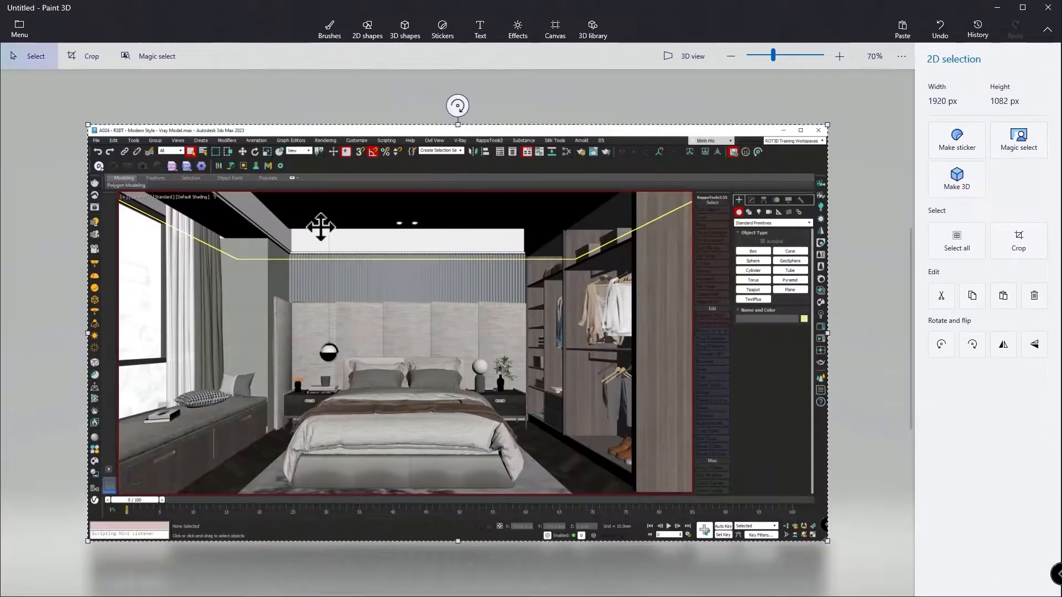
{"action": "left_click", "coordinate": [84, 56]}
{"action": "left_click_drag", "start_coordinate": [88, 126], "coordinate": [118, 191]}
{"action": "left_click_drag", "start_coordinate": [827, 542], "coordinate": [691, 493]}
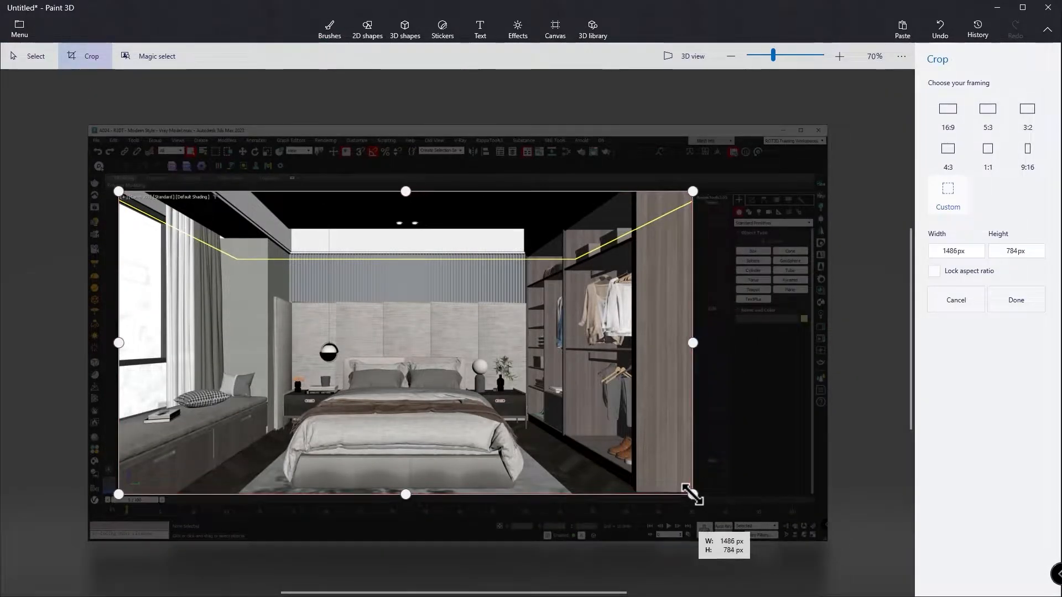
{"action": "left_click", "coordinate": [1016, 300]}
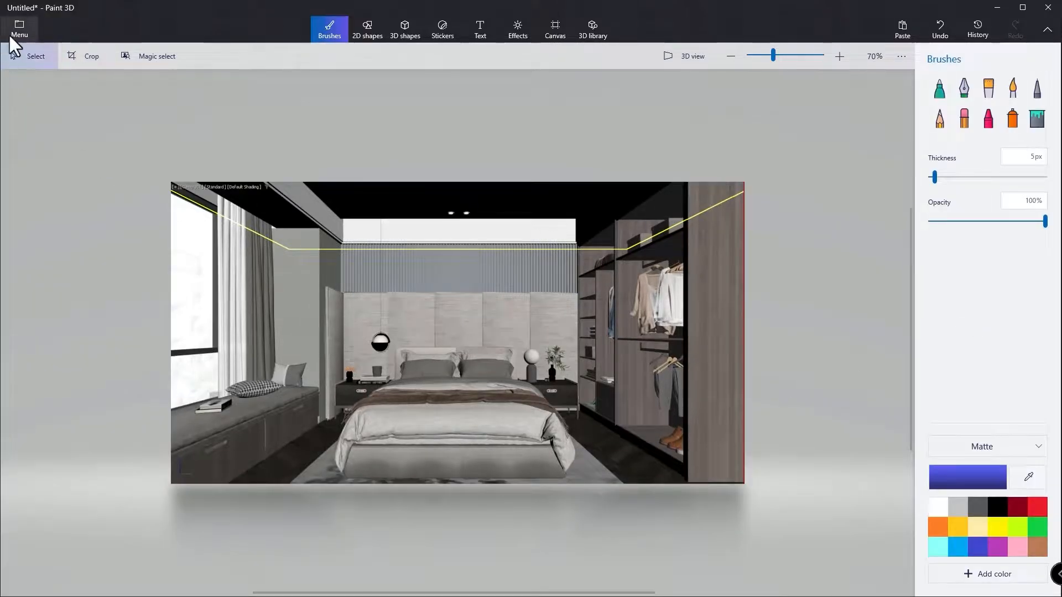
Save the cropped image to the Desktop as a 2D PNG named 2.
{"action": "left_click", "coordinate": [9, 38]}
{"action": "left_click", "coordinate": [46, 148]}
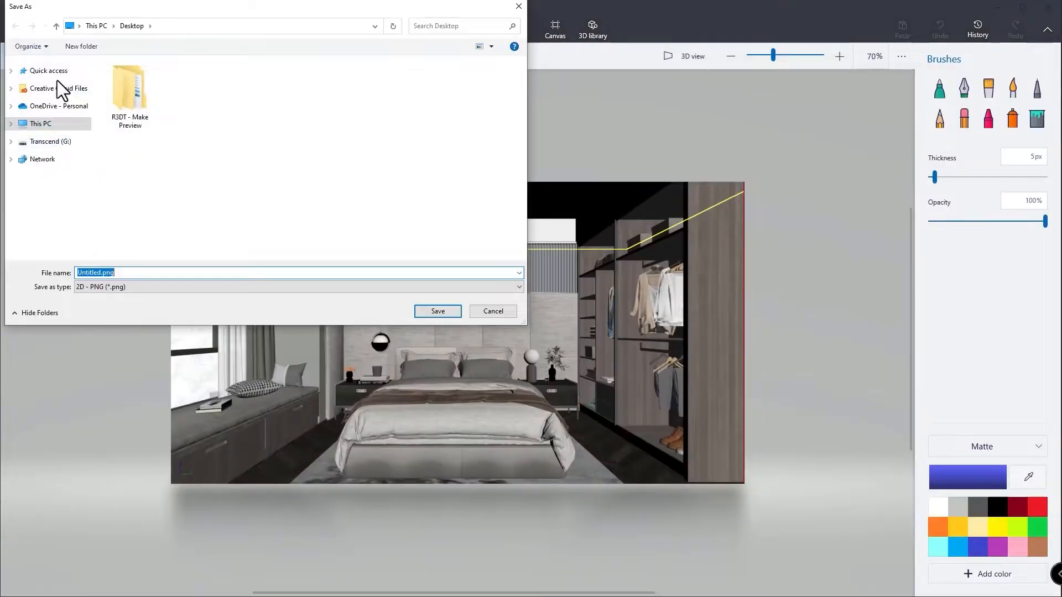
{"action": "type", "text": "2"}
{"action": "left_click", "coordinate": [438, 310]}
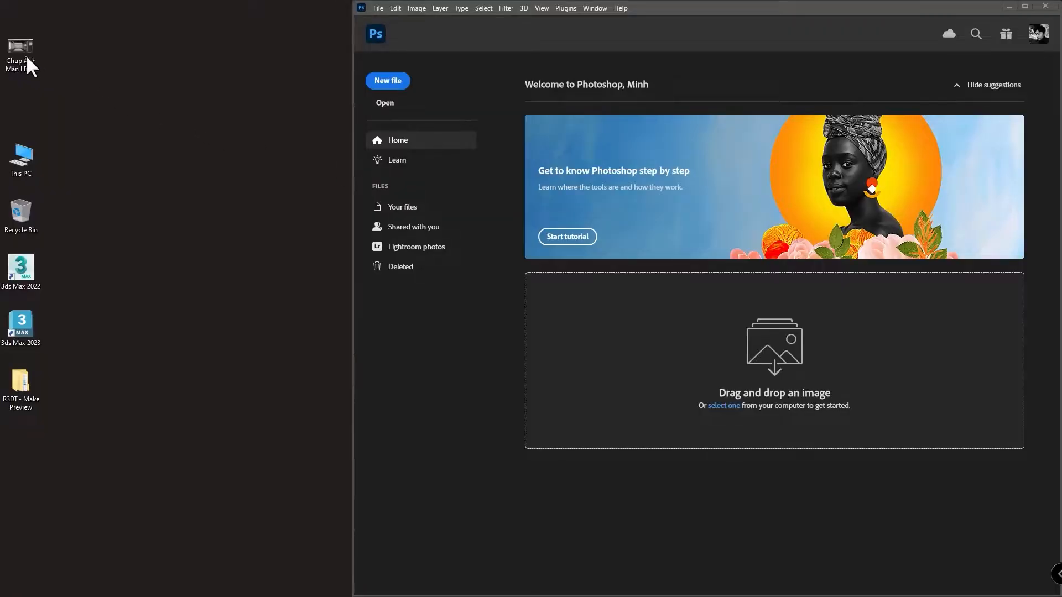
Open the screenshot PNG from the Desktop in Photoshop and crop it to the camera viewport, about 1486 × 786 px.
{"action": "left_click", "coordinate": [18, 55]}
{"action": "left_click_drag", "start_coordinate": [18, 54], "coordinate": [730, 260]}
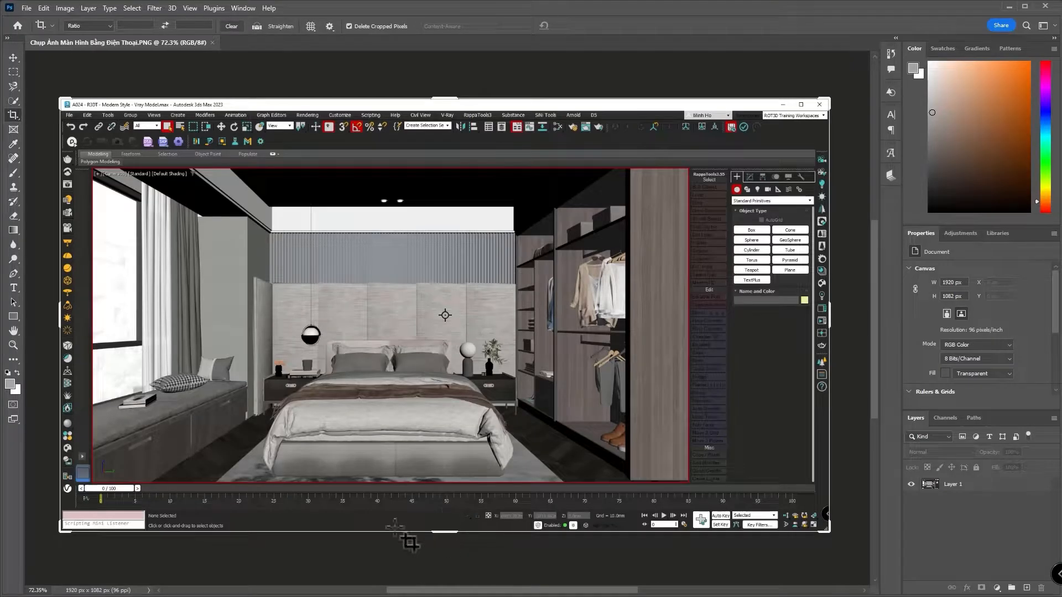
{"action": "left_click_drag", "start_coordinate": [60, 531], "coordinate": [74, 504]}
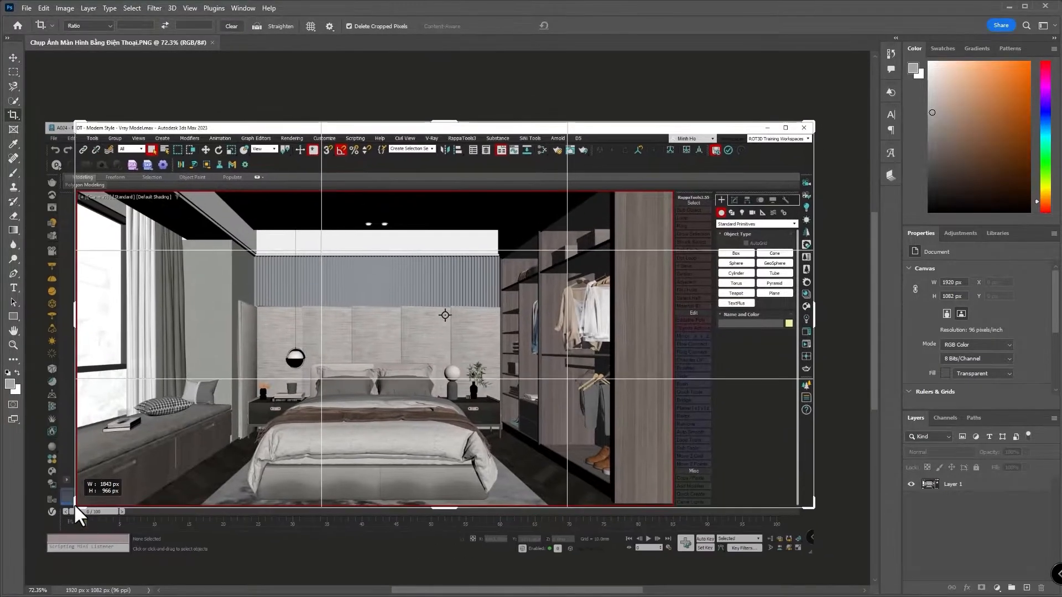
{"action": "left_click_drag", "start_coordinate": [805, 139], "coordinate": [673, 193]}
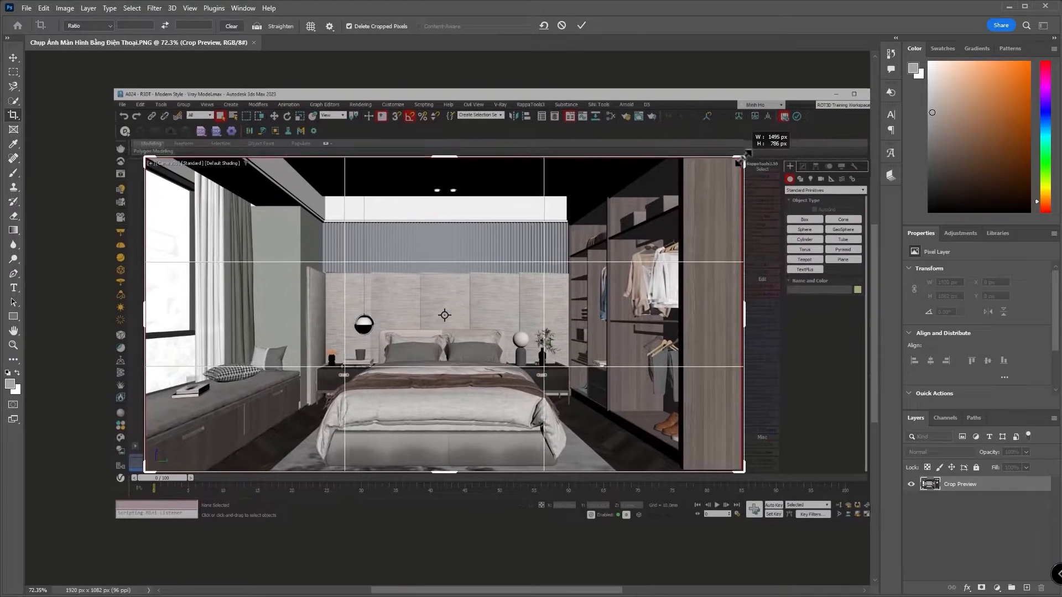
{"action": "left_click", "coordinate": [581, 25]}
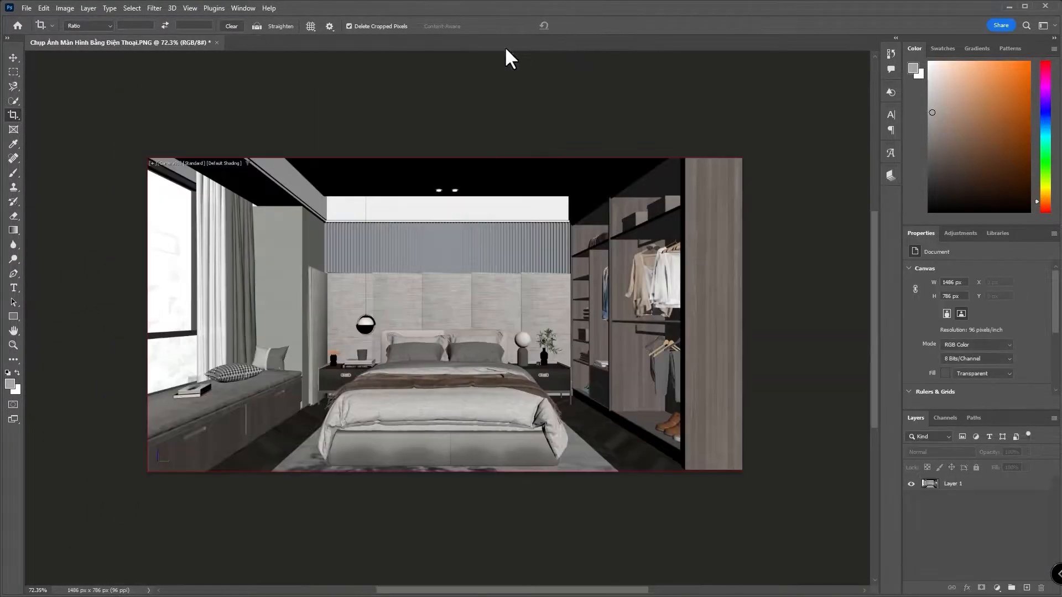
Export the cropped image for web as PNG-24 to the Desktop, keeping the suggested file name.
{"action": "left_click", "coordinate": [26, 7]}
{"action": "mouse_move", "coordinate": [45, 178]}
{"action": "left_click", "coordinate": [182, 230]}
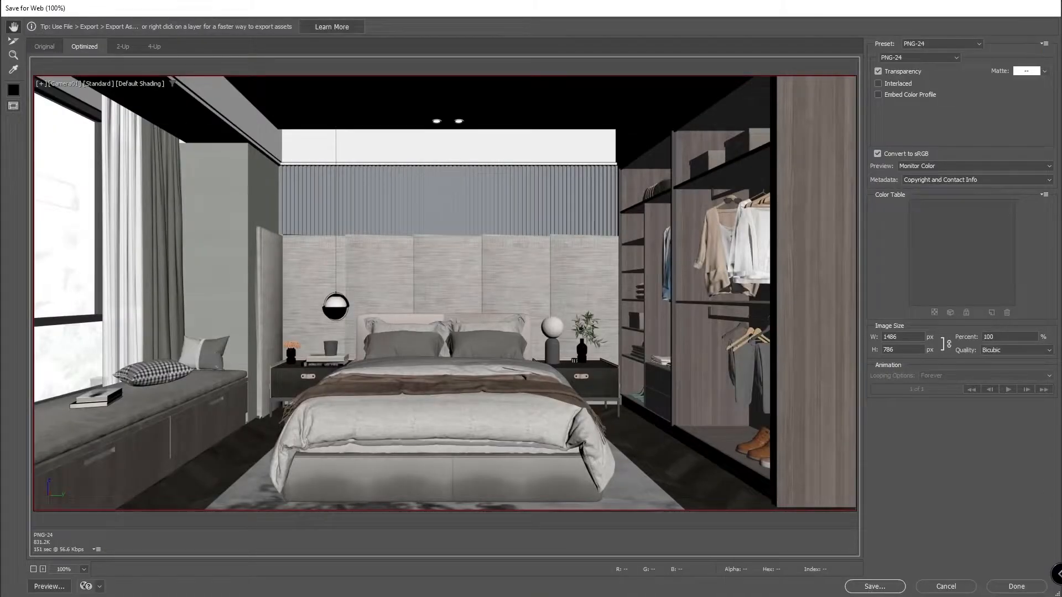
{"action": "left_click", "coordinate": [874, 586]}
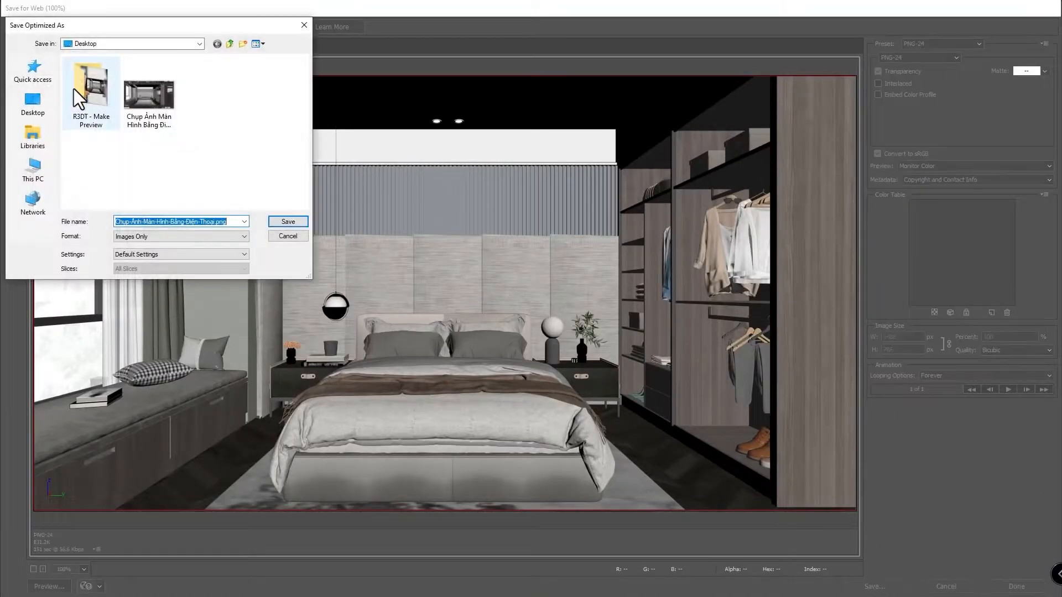
{"action": "left_click", "coordinate": [285, 221]}
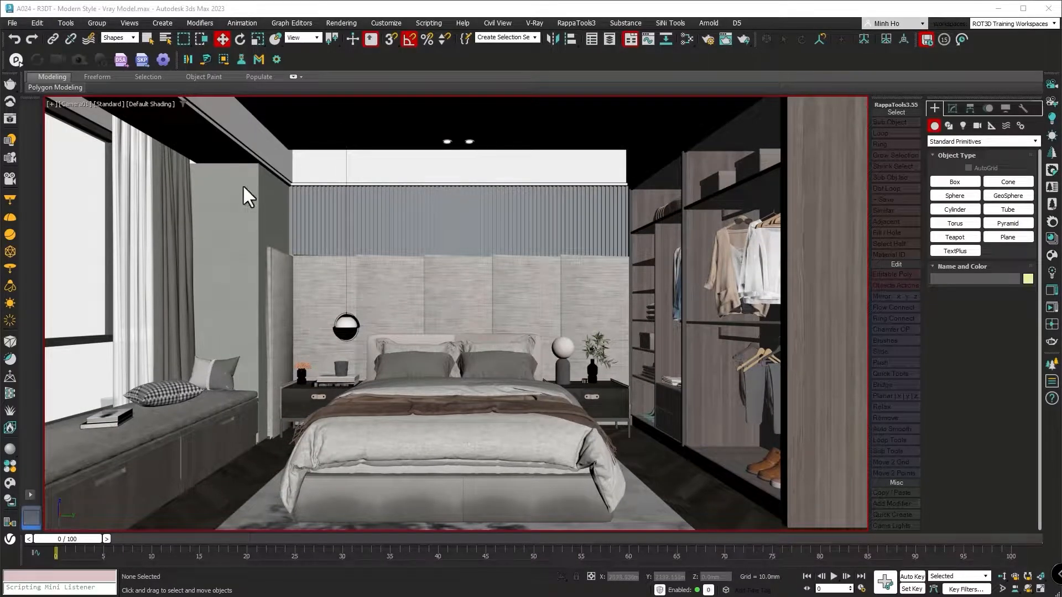
In 3ds Max, capture a still image of the camera viewport with the label "ROT3D Training".
{"action": "left_click", "coordinate": [51, 105]}
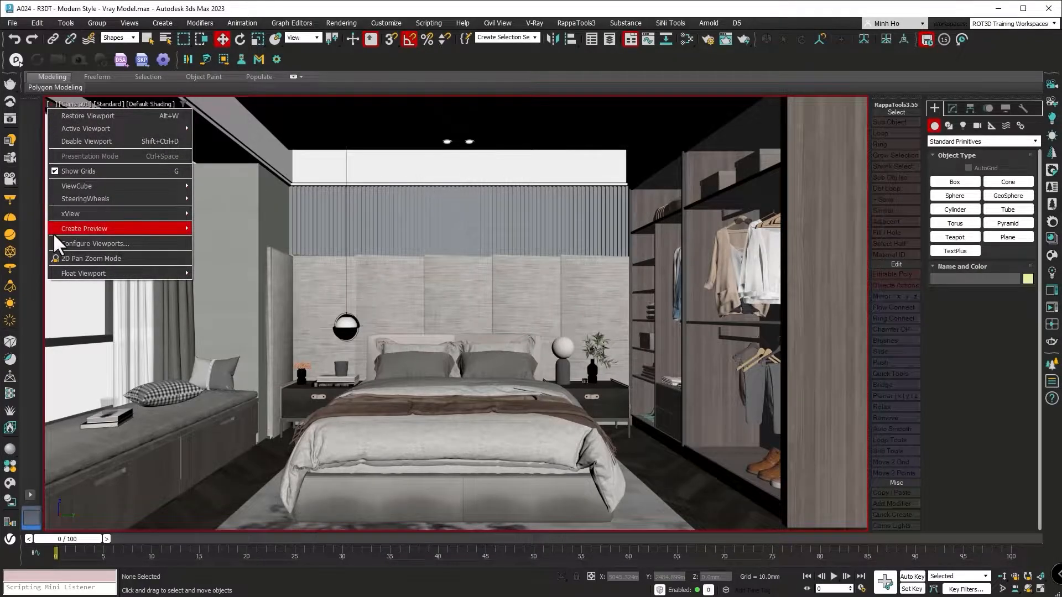
{"action": "mouse_move", "coordinate": [53, 231]}
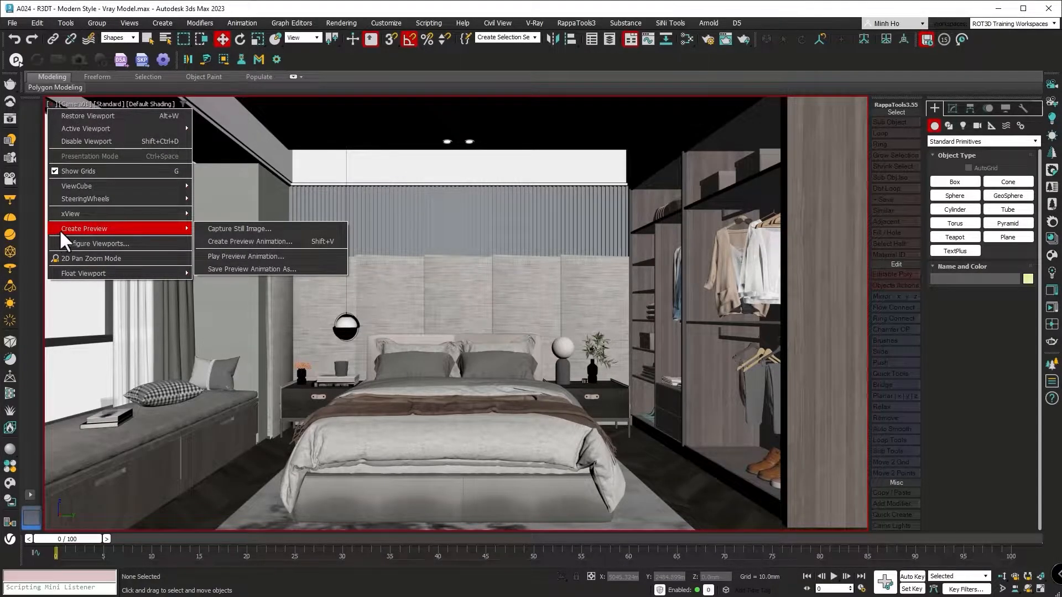
{"action": "left_click", "coordinate": [200, 228]}
{"action": "left_click_drag", "start_coordinate": [497, 277], "coordinate": [446, 297]}
{"action": "type", "text": "ROT"}
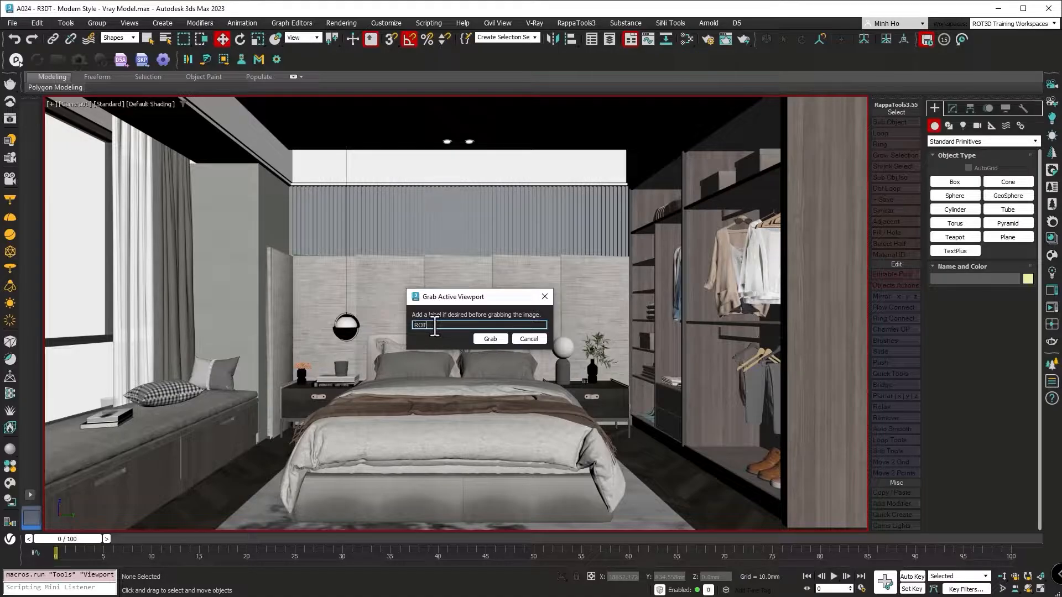
{"action": "type", "text": "3D Training"}
{"action": "left_click", "coordinate": [490, 339]}
Save the grabbed viewport image to the Desktop as a PNG file named "Capture Still Image".
{"action": "left_click_drag", "start_coordinate": [216, 98], "coordinate": [178, 38]}
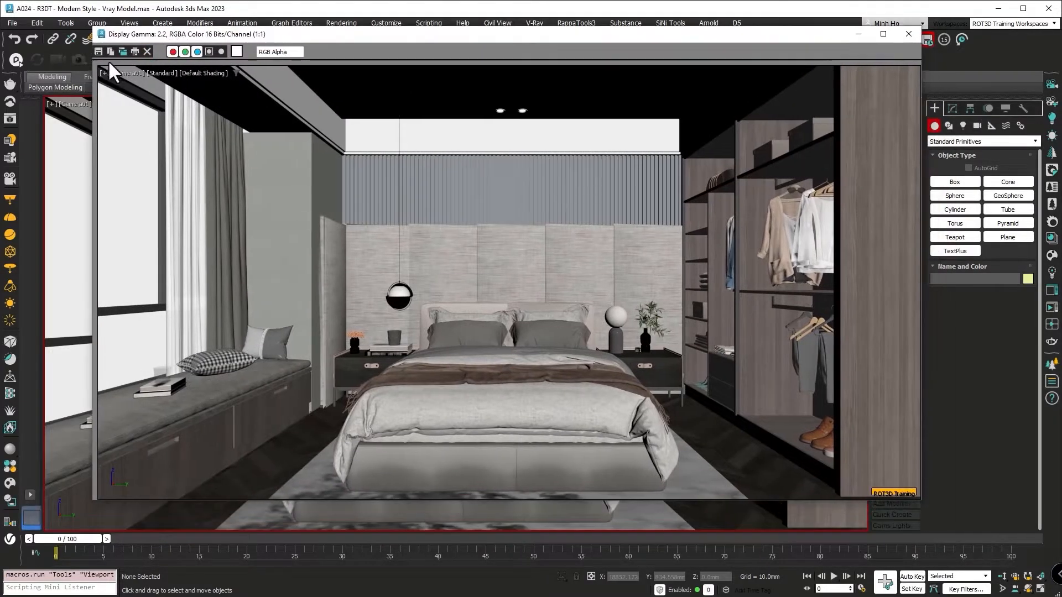
{"action": "left_click", "coordinate": [99, 51]}
{"action": "left_click", "coordinate": [249, 397]}
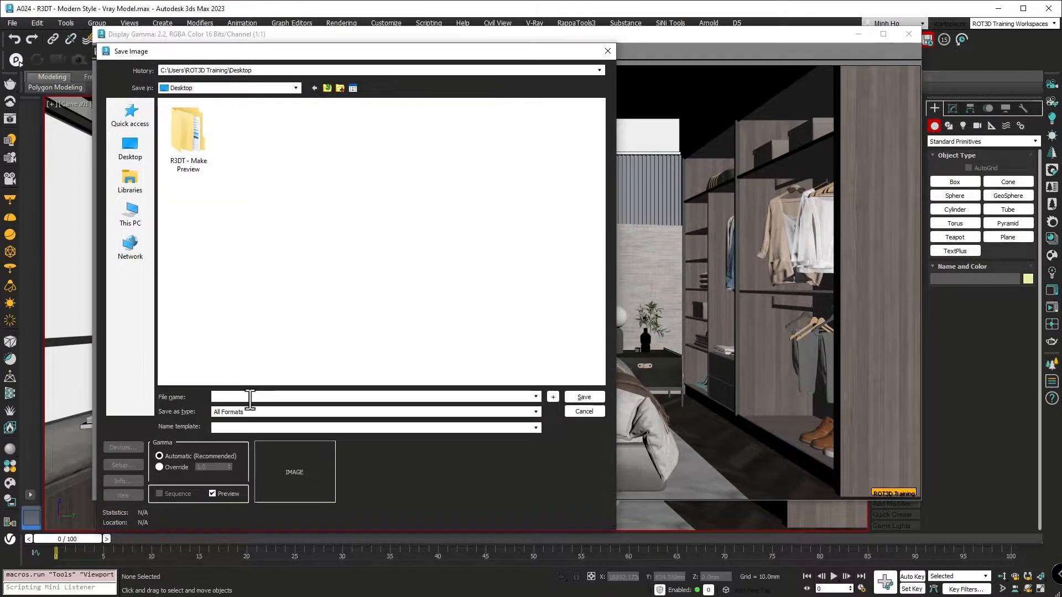
{"action": "type", "text": "Capture Still Image"}
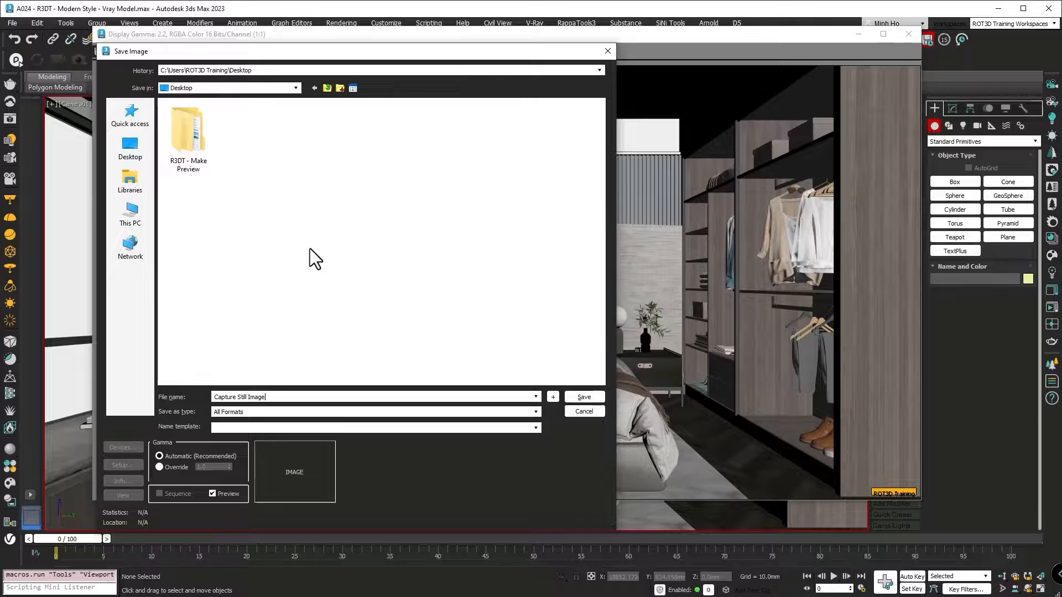
{"action": "left_click", "coordinate": [254, 411]}
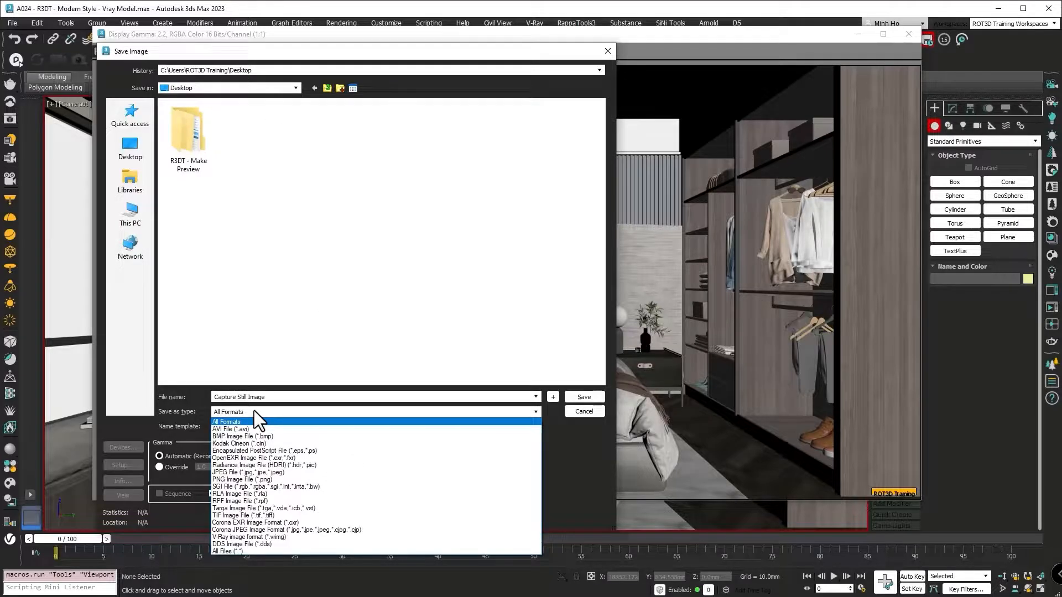
{"action": "left_click", "coordinate": [258, 479]}
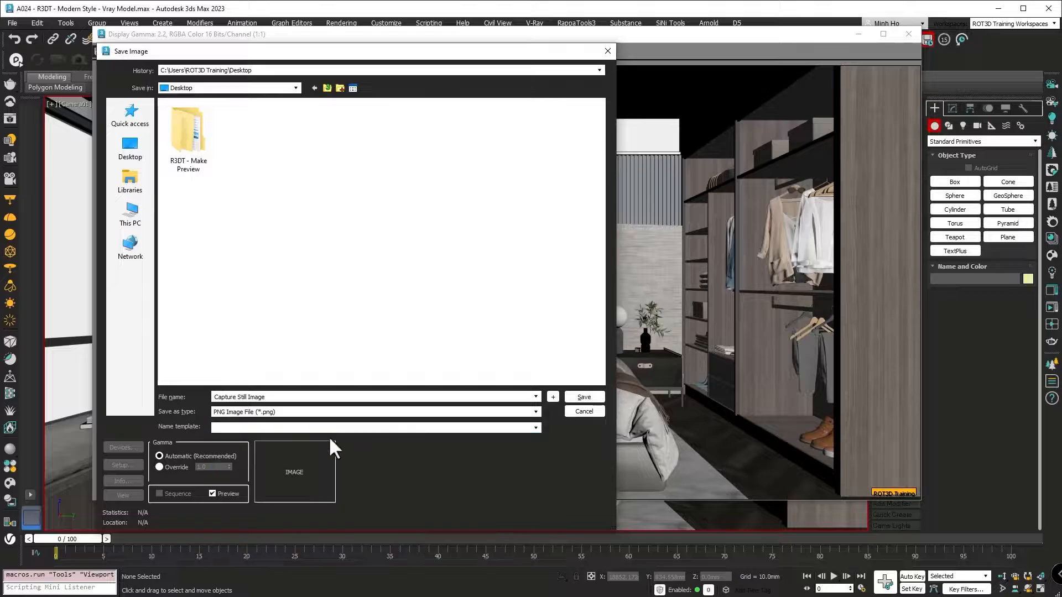
{"action": "left_click", "coordinate": [582, 398]}
{"action": "left_click", "coordinate": [172, 171]}
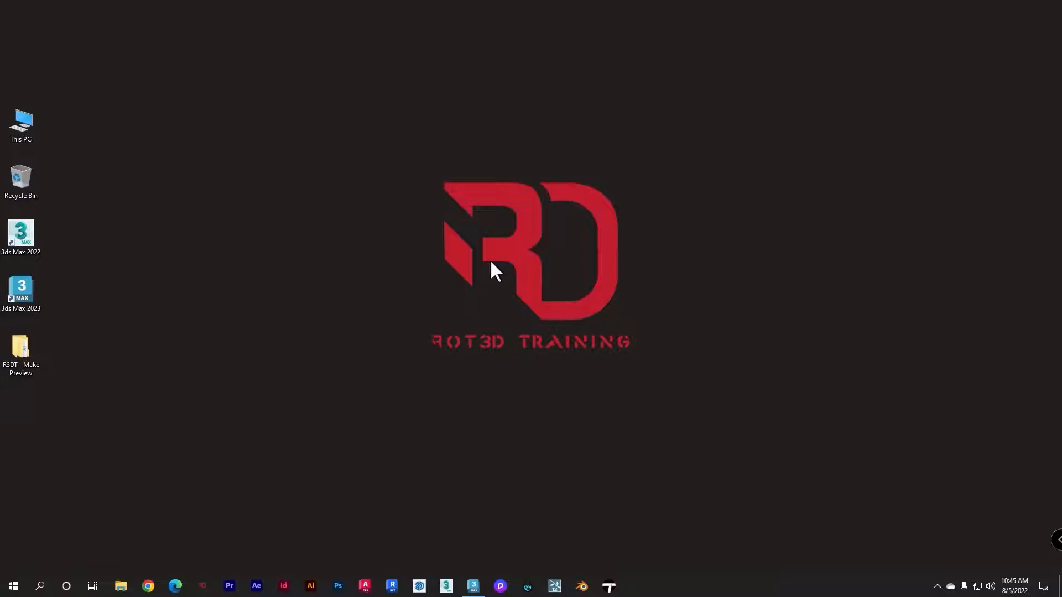
Launch Snipping Tool and take a rectangular snip of the whole camera viewport in 3ds Max.
{"action": "left_click", "coordinate": [40, 588]}
{"action": "type", "text": "Snipping Tool"}
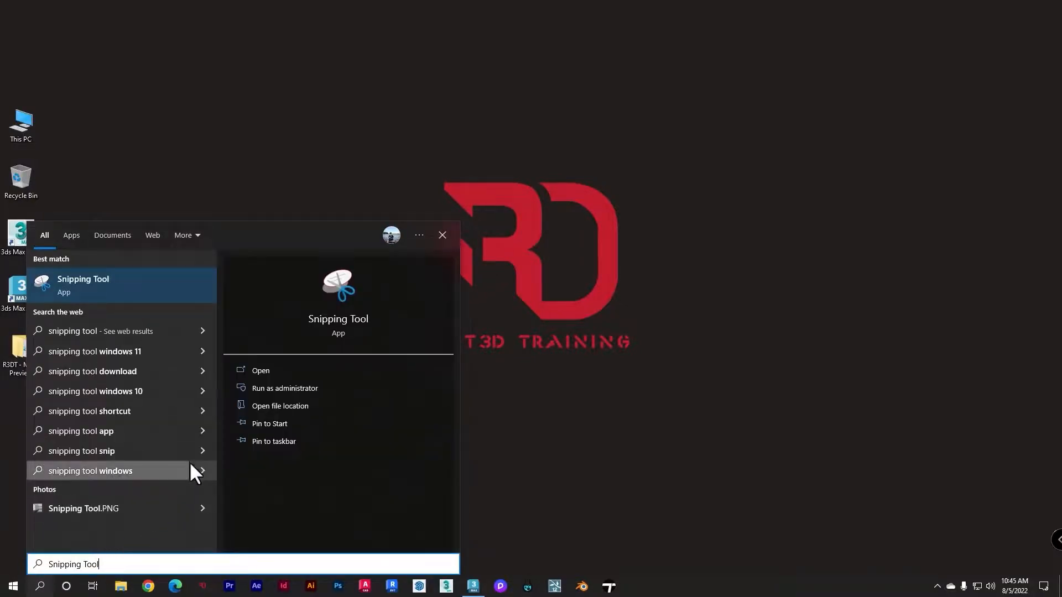
{"action": "left_click", "coordinate": [98, 290]}
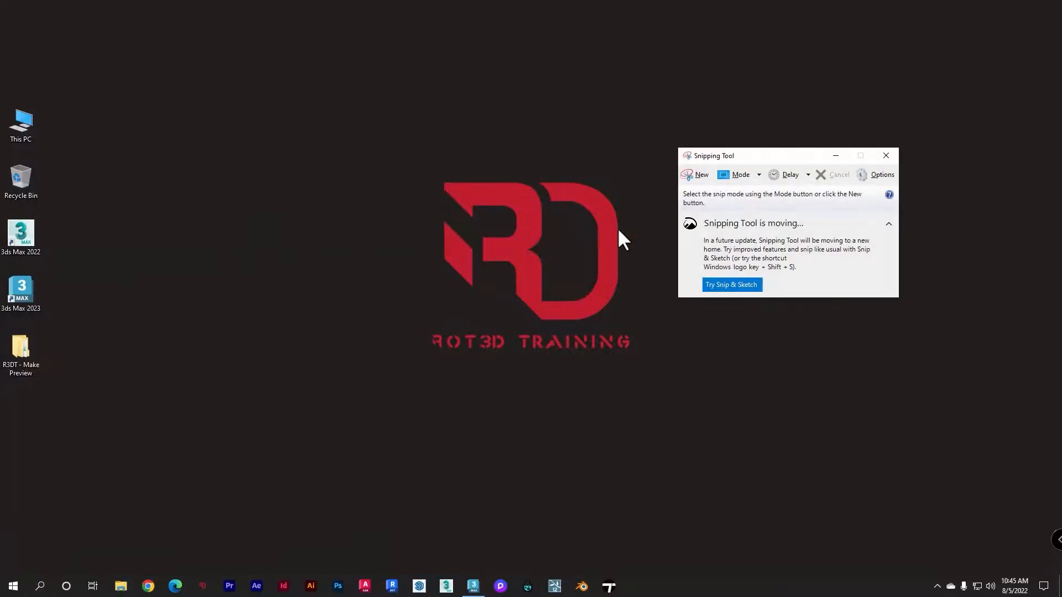
{"action": "left_click", "coordinate": [760, 172]}
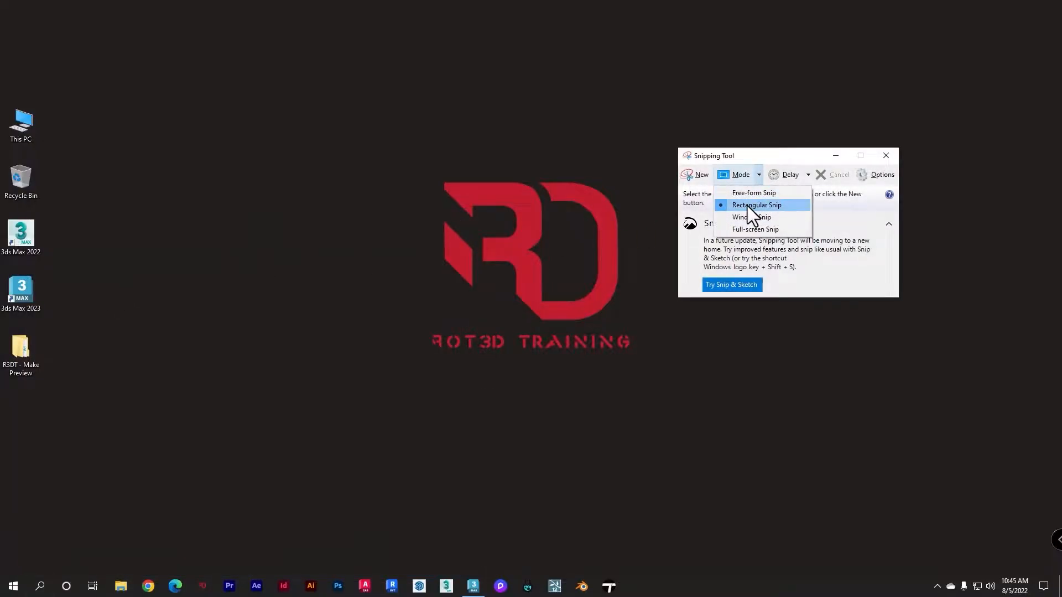
{"action": "left_click", "coordinate": [729, 155]}
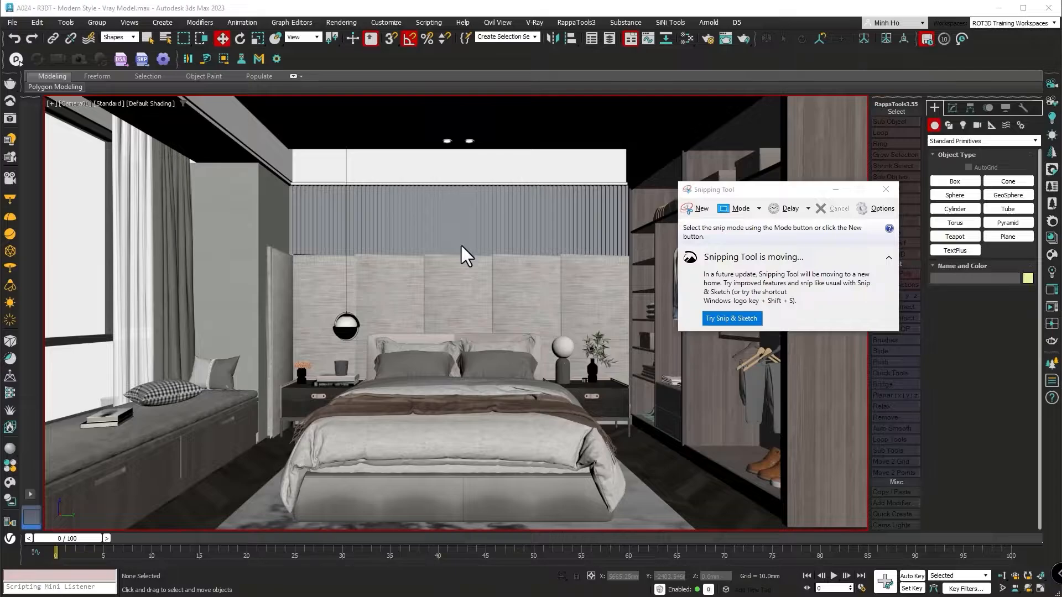
{"action": "left_click", "coordinate": [697, 209]}
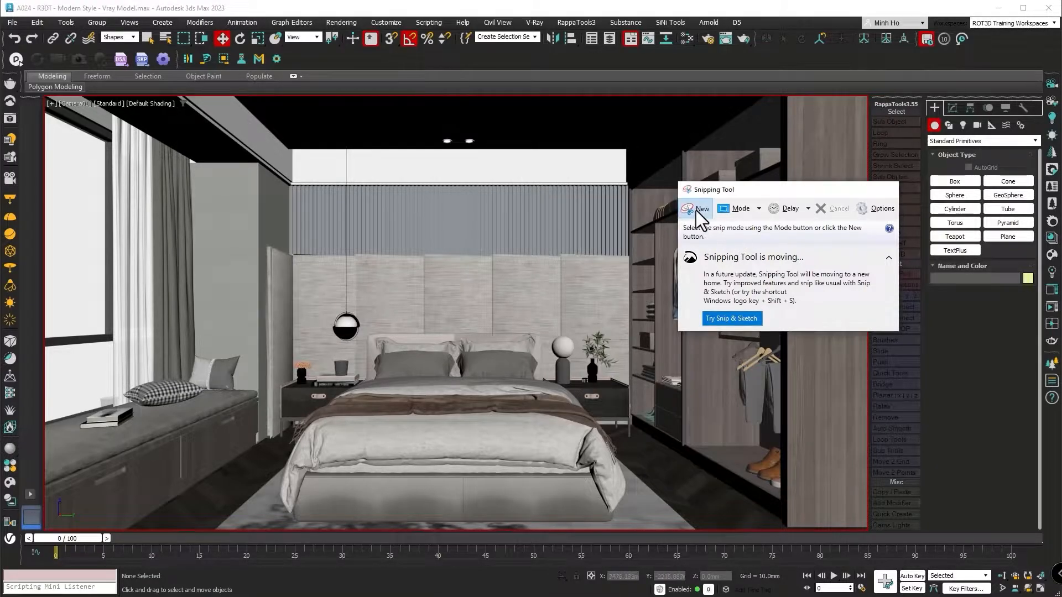
{"action": "left_click_drag", "start_coordinate": [44, 95], "coordinate": [867, 529]}
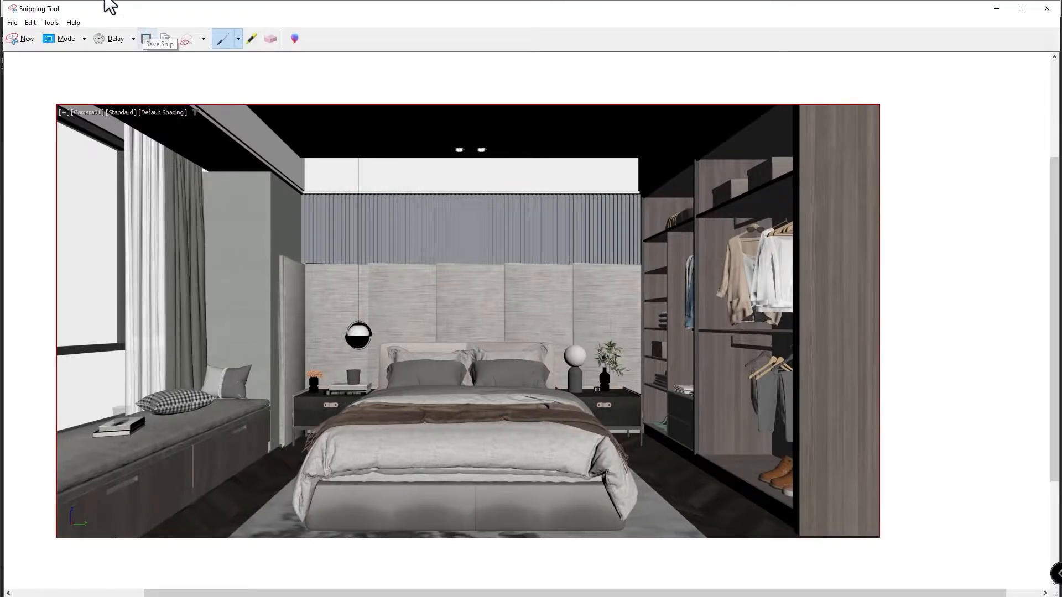
Save the snip to the Desktop as a PNG named "Snipping Tool" and open the saved image.
{"action": "left_click", "coordinate": [147, 40]}
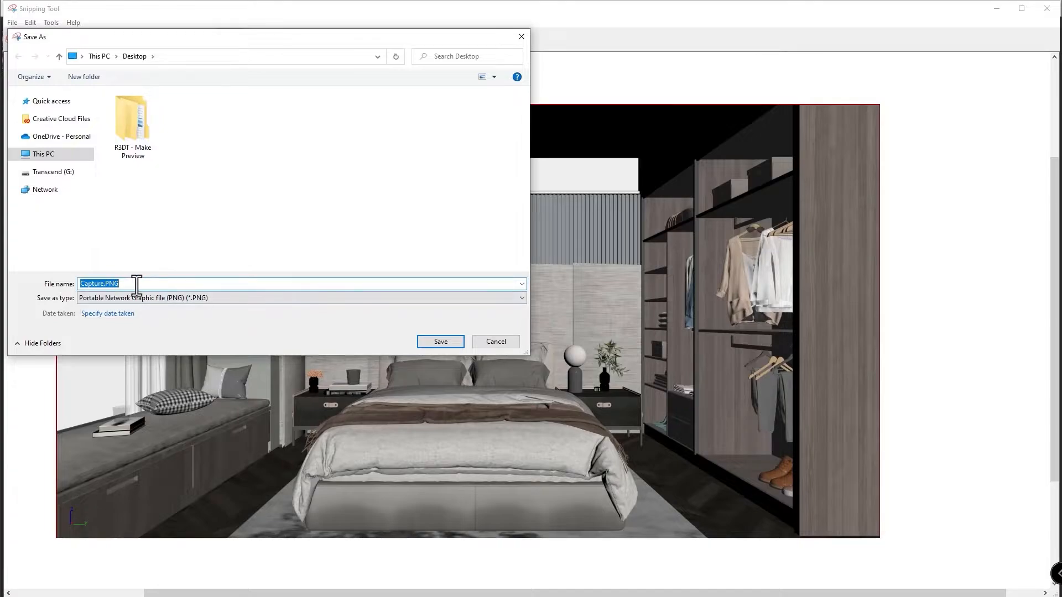
{"action": "key", "text": "BackSpace"}
{"action": "type", "text": "Snipping Tool"}
{"action": "left_click", "coordinate": [440, 341]}
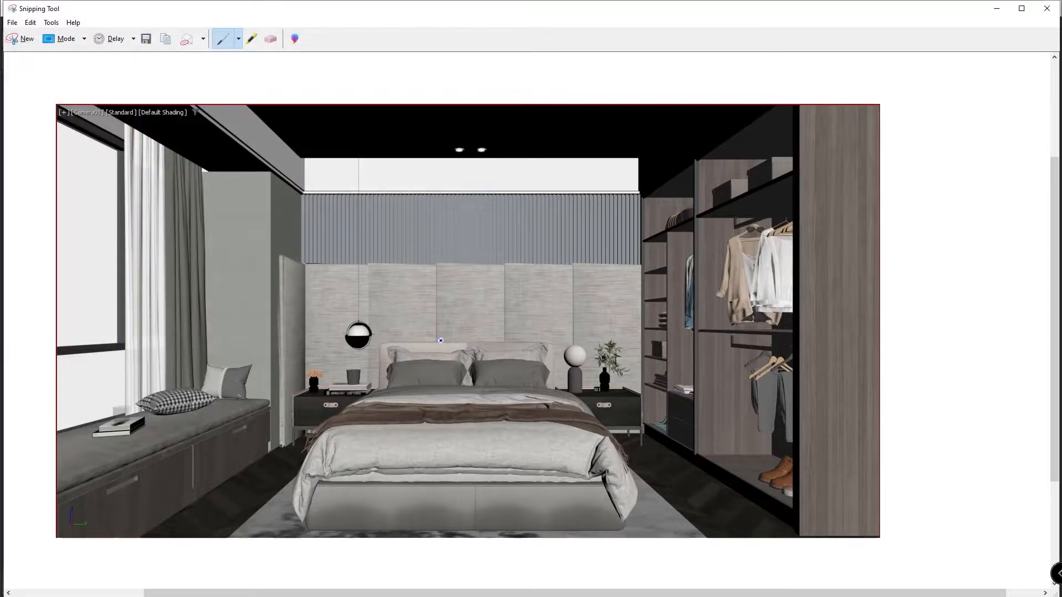
{"action": "key", "text": "super+d"}
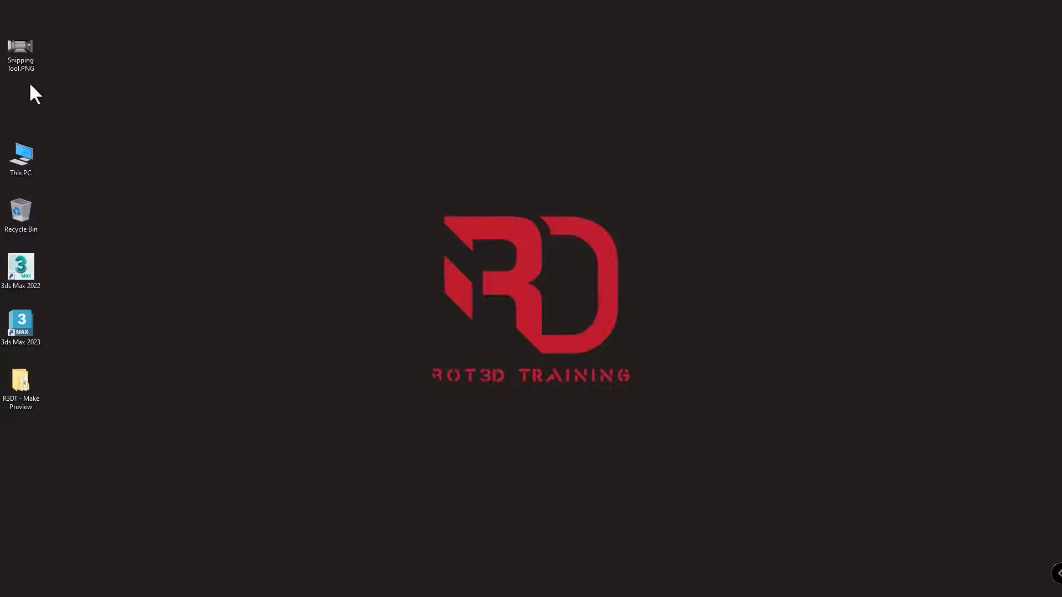
{"action": "double_click", "coordinate": [22, 66]}
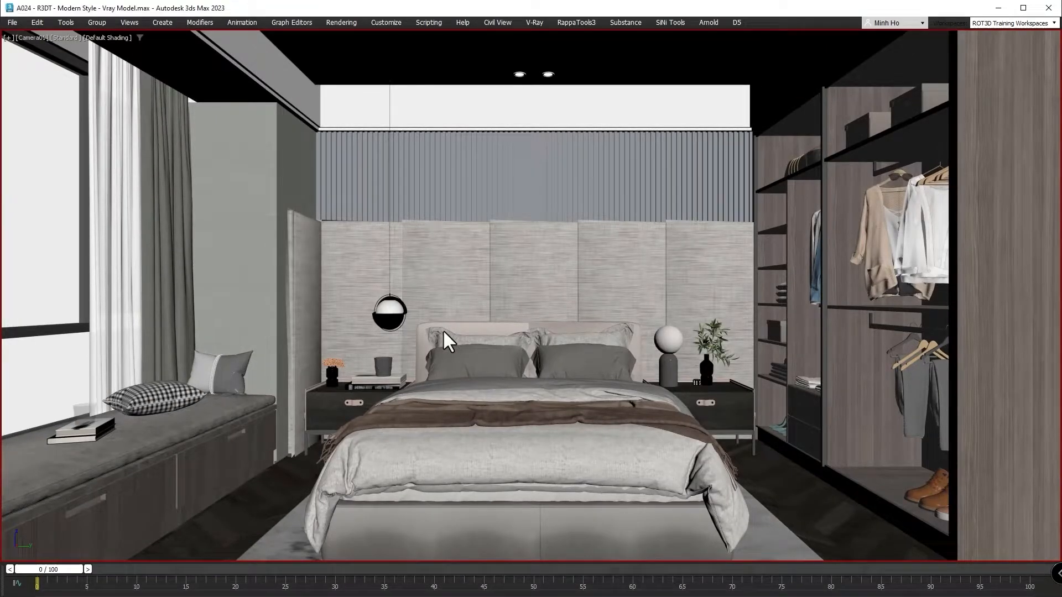
Launch Snipping Tool and take a rectangular snip of the enlarged Expert Mode camera viewport in 3ds Max.
{"action": "left_click", "coordinate": [122, 595]}
{"action": "type", "text": "s"}
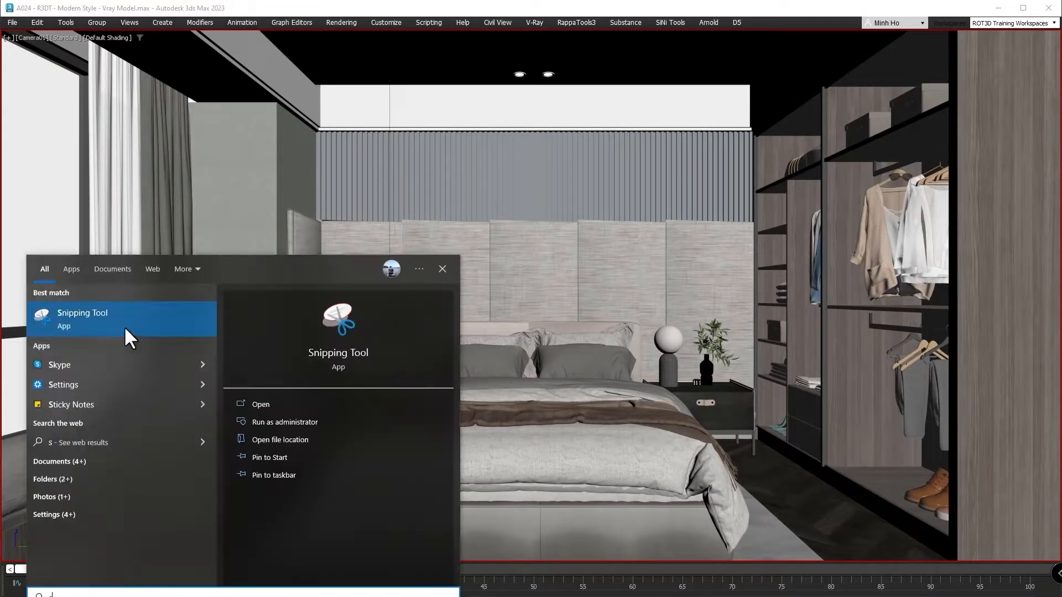
{"action": "left_click", "coordinate": [128, 338]}
{"action": "left_click", "coordinate": [698, 210]}
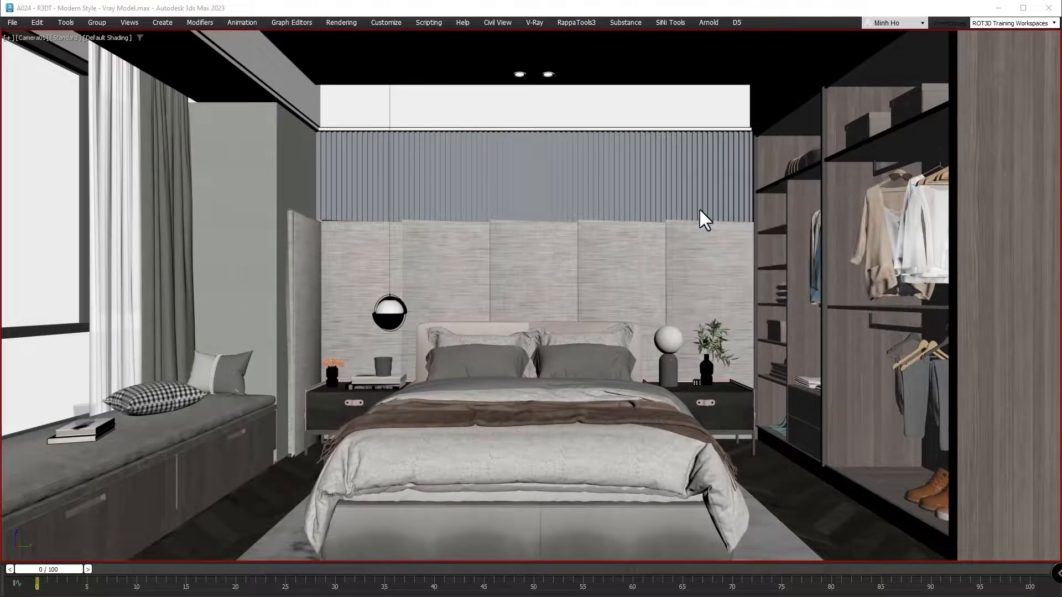
{"action": "left_click_drag", "start_coordinate": [1, 14], "coordinate": [1056, 568]}
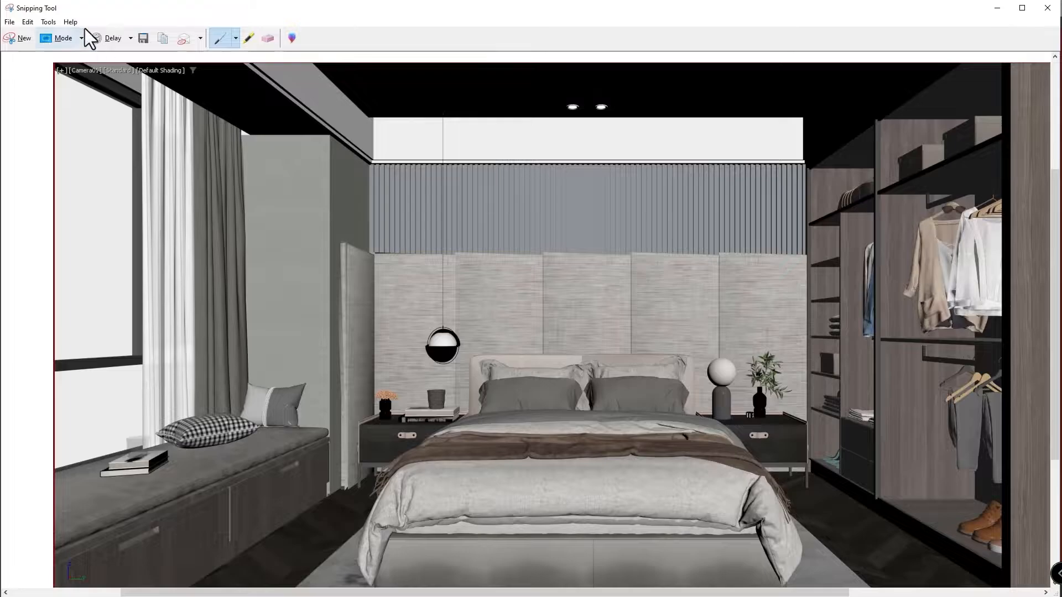
Save the snip over "Yes Expert Mode.PNG" in the R3DT - Make Preview folder and check that file's dimensions.
{"action": "left_click", "coordinate": [144, 43]}
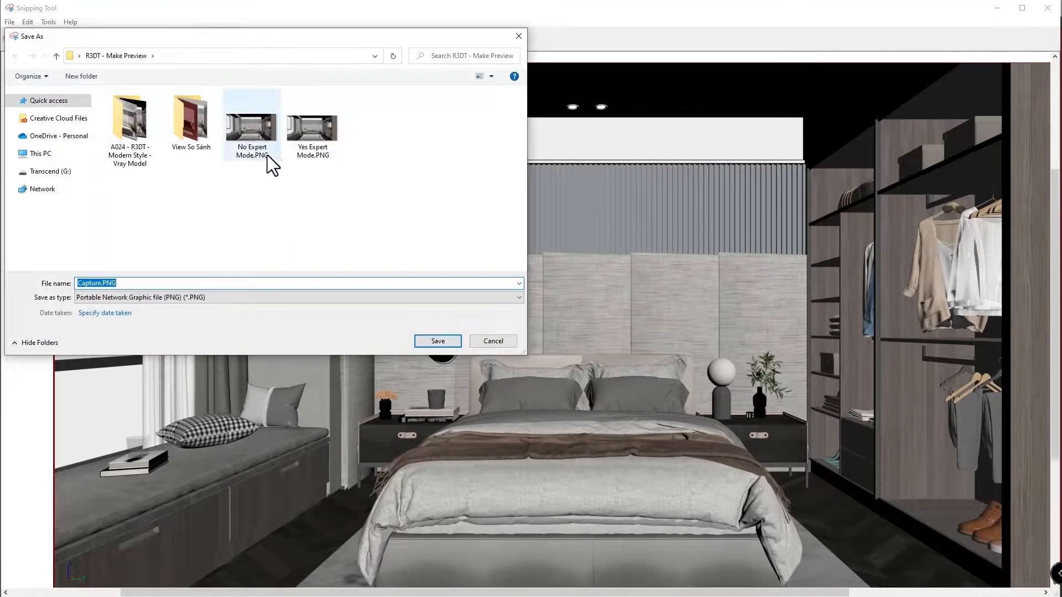
{"action": "left_click", "coordinate": [311, 139]}
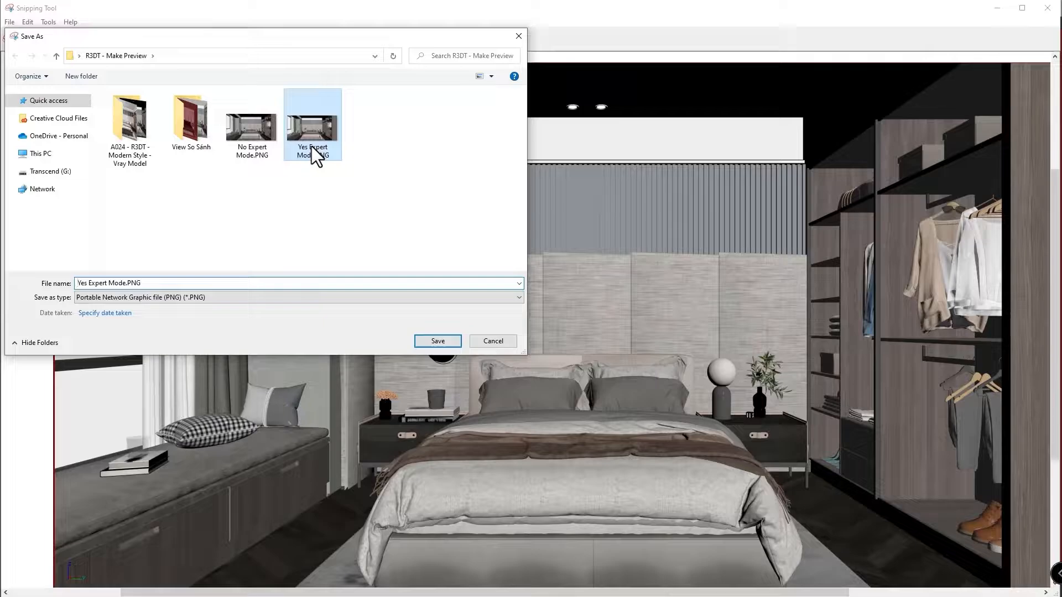
{"action": "left_click", "coordinate": [437, 341]}
{"action": "left_click", "coordinate": [558, 296]}
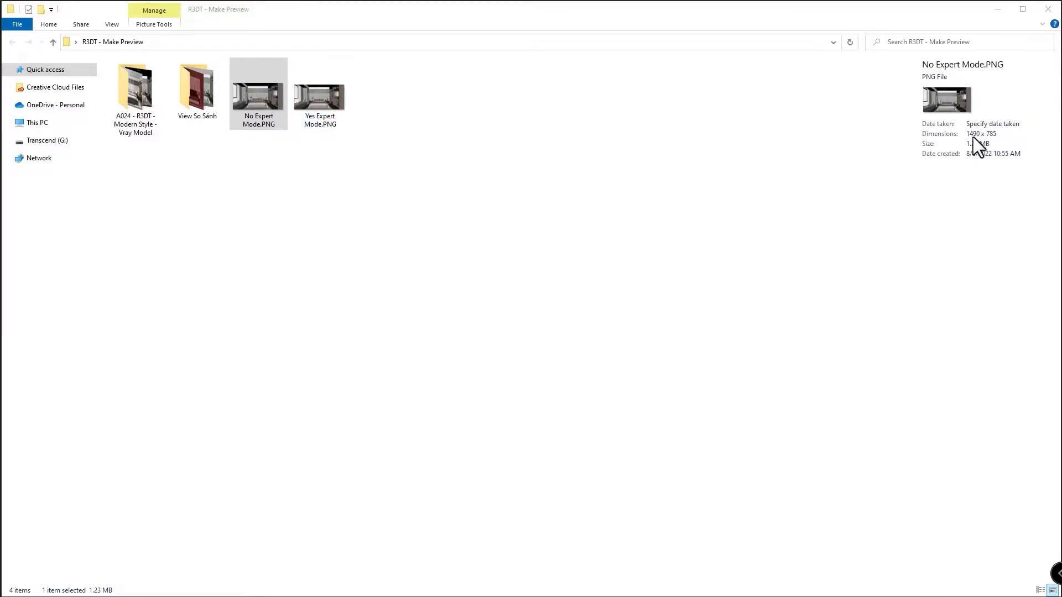
{"action": "left_click", "coordinate": [324, 118]}
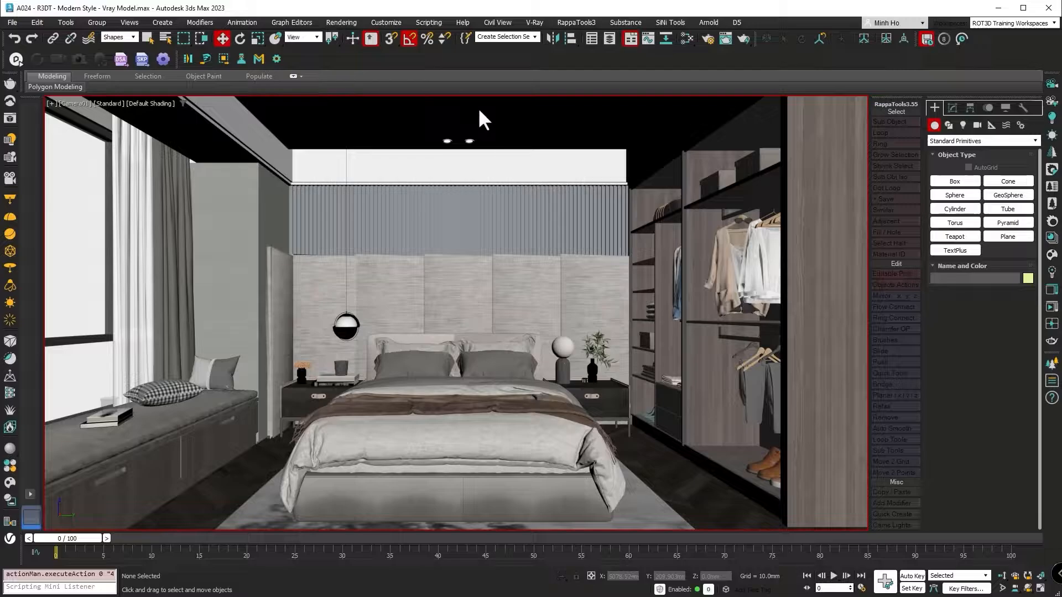
Switch 3ds Max to Expert Mode and leave it again.
{"action": "left_click", "coordinate": [130, 23]}
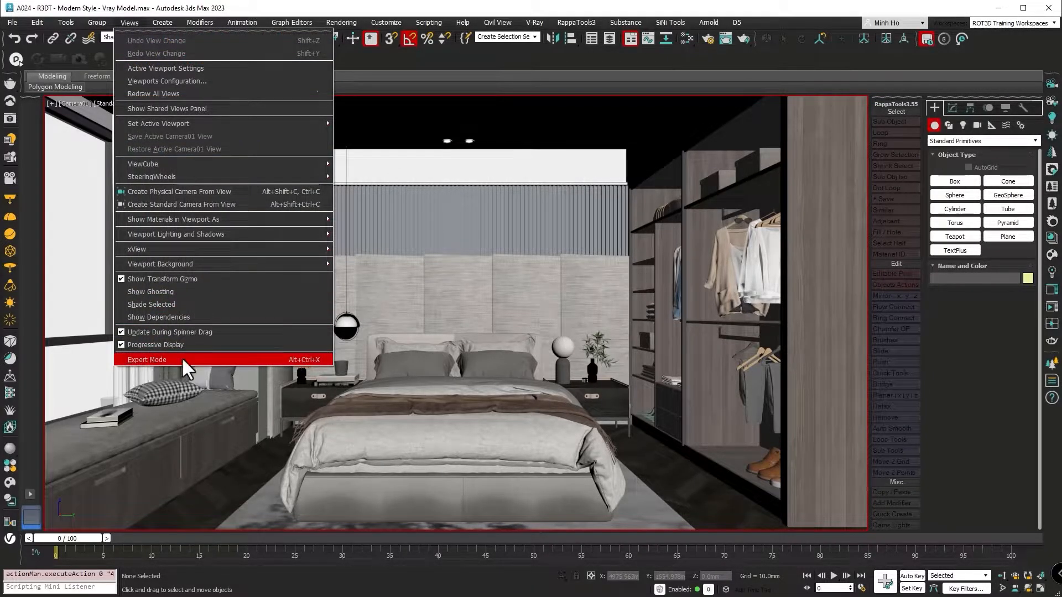
{"action": "left_click", "coordinate": [210, 359]}
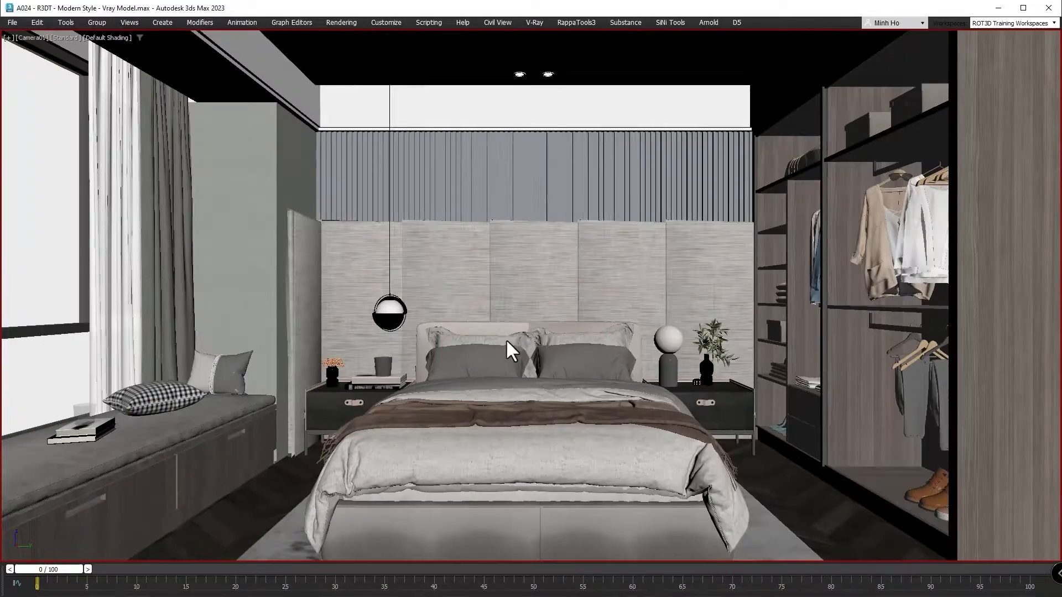
{"action": "key", "text": "ctrl+x"}
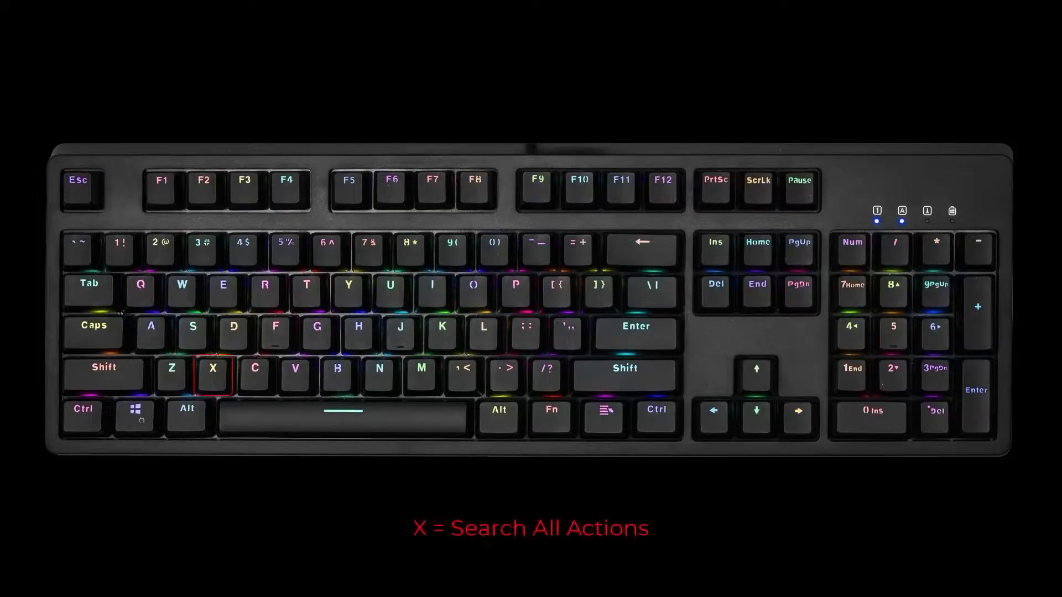
Search all actions for "expert" and run the Expert Mode command from the matches.
{"action": "key", "text": "x"}
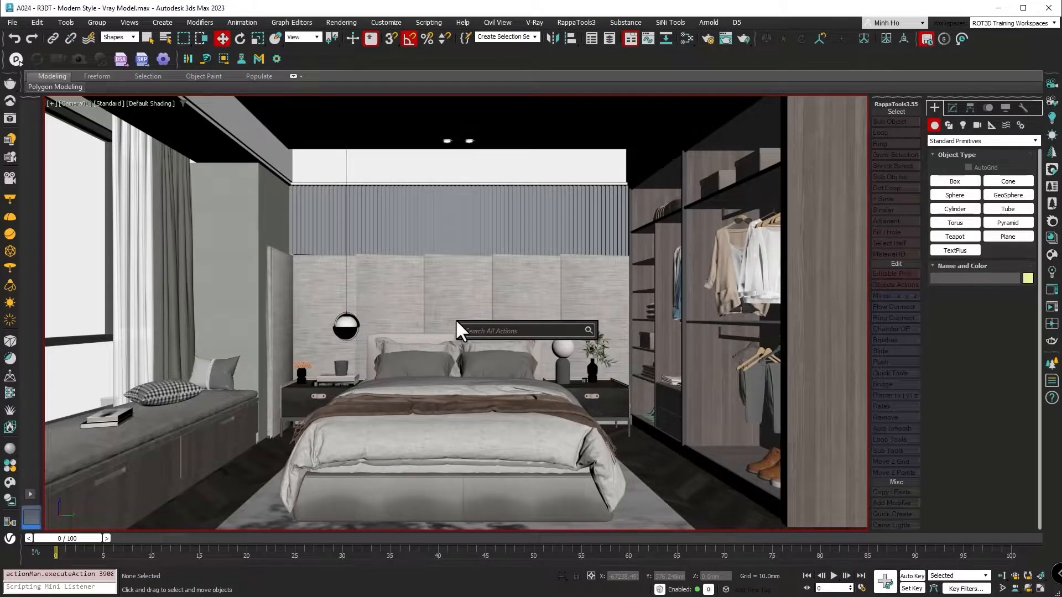
{"action": "type", "text": "e"}
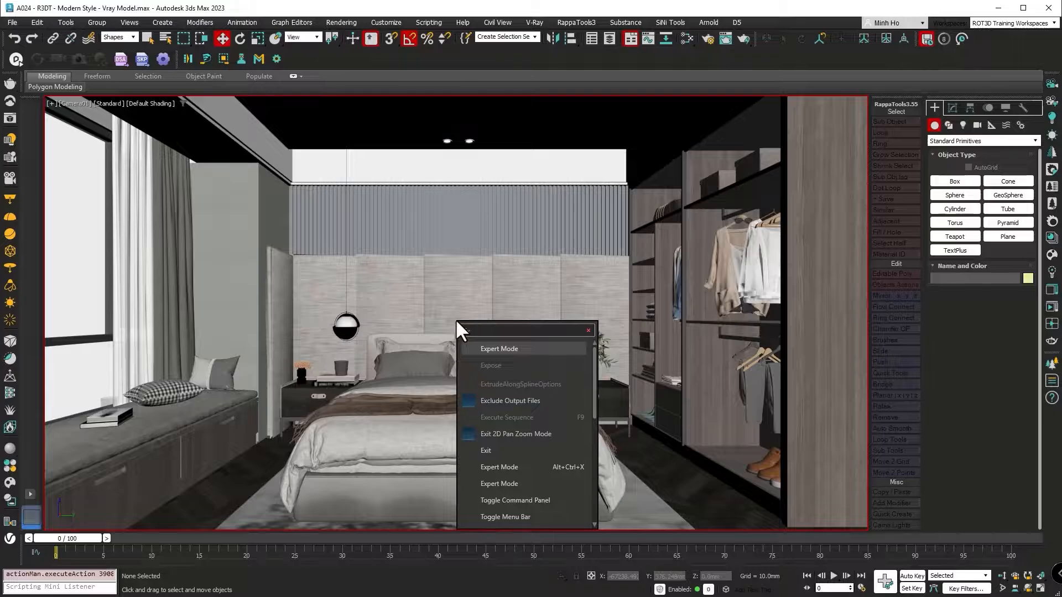
{"action": "type", "text": "xpert"}
{"action": "key", "text": "Down"}
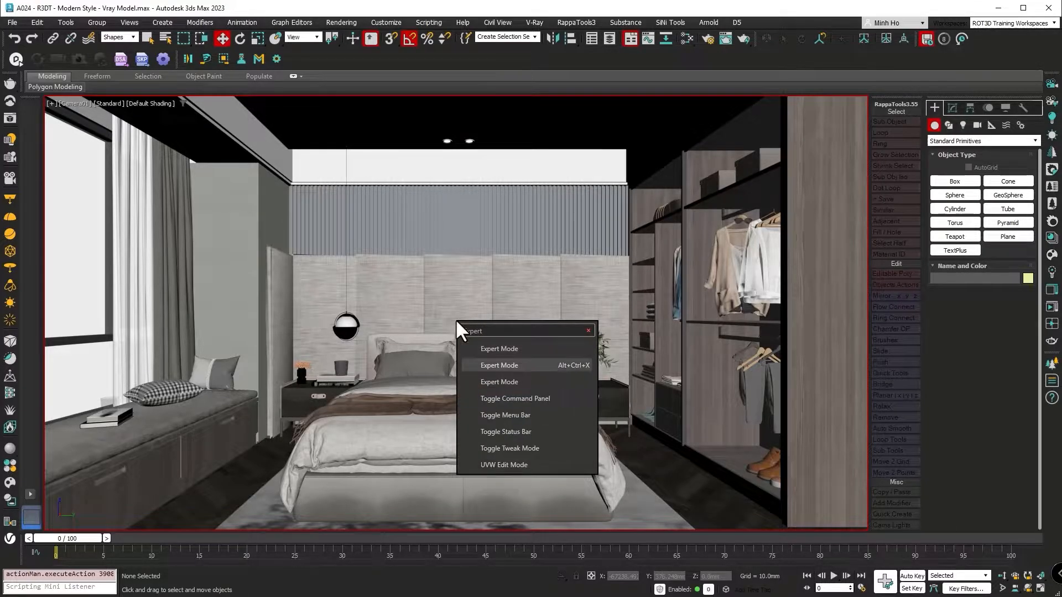
{"action": "key", "text": "Return"}
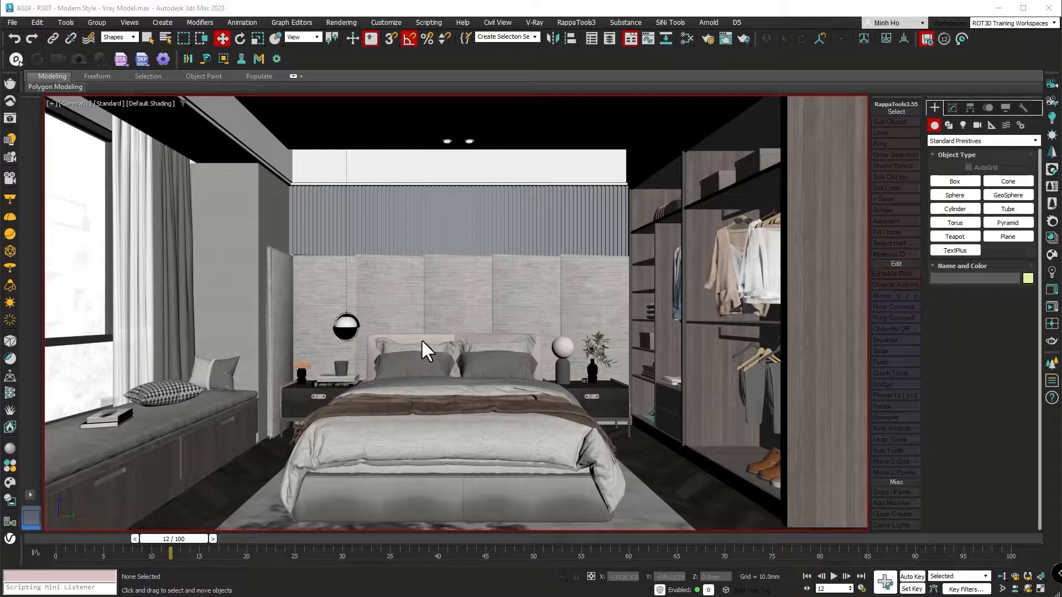
Open the Create Preview Animation settings for the camera viewport in two different ways and close them without creating a preview.
{"action": "left_click", "coordinate": [51, 104]}
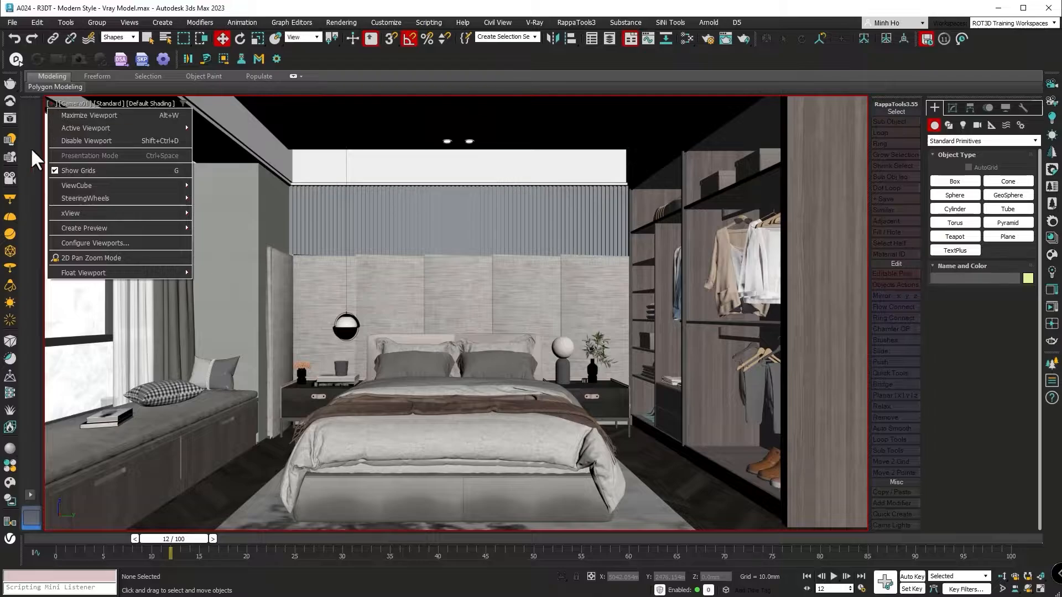
{"action": "mouse_move", "coordinate": [58, 231]}
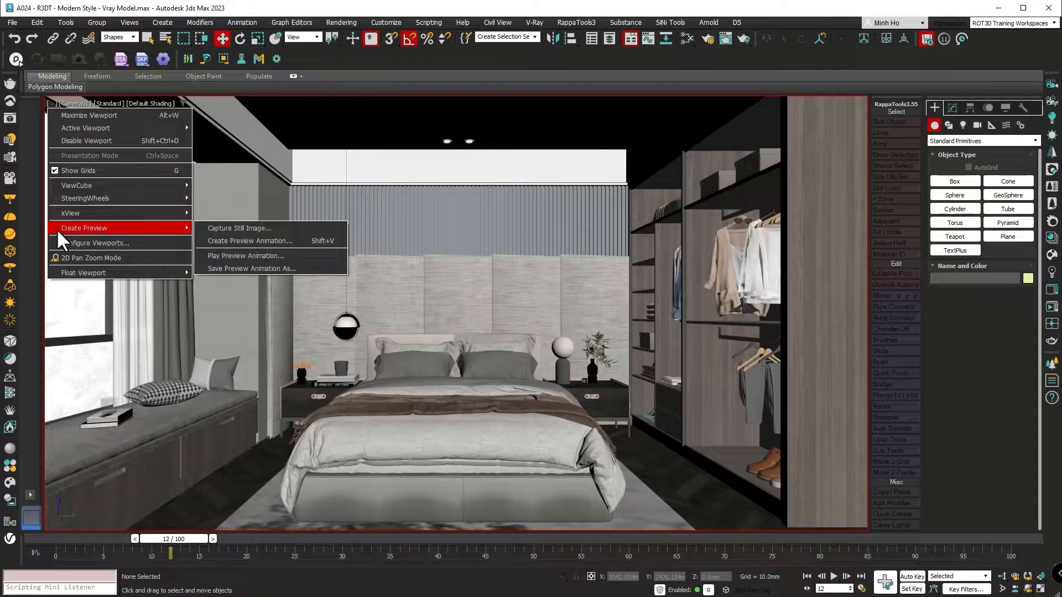
{"action": "left_click", "coordinate": [197, 240]}
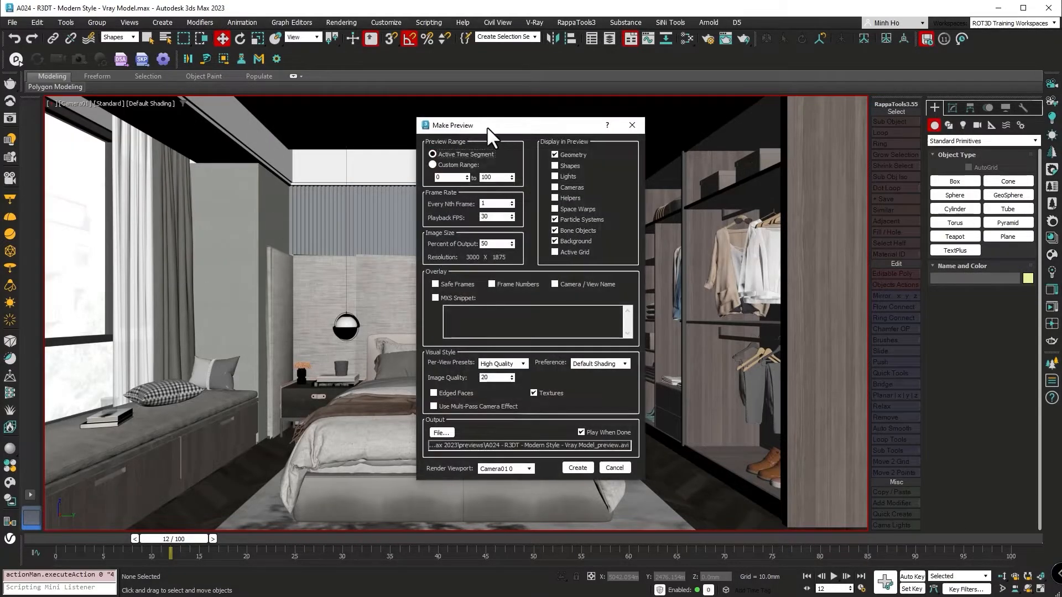
{"action": "left_click_drag", "start_coordinate": [486, 126], "coordinate": [470, 130]}
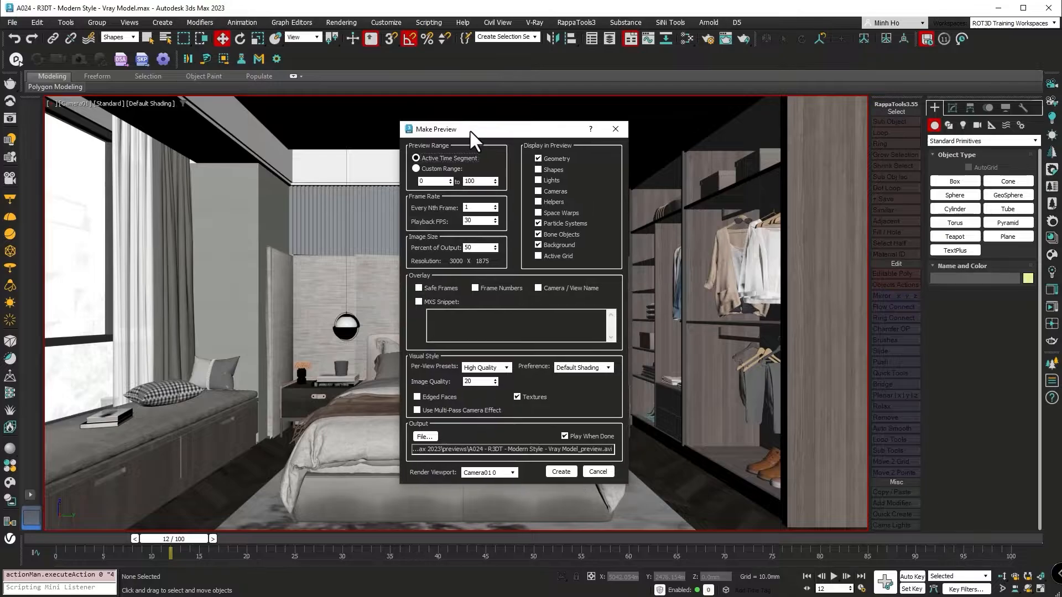
{"action": "left_click", "coordinate": [614, 130]}
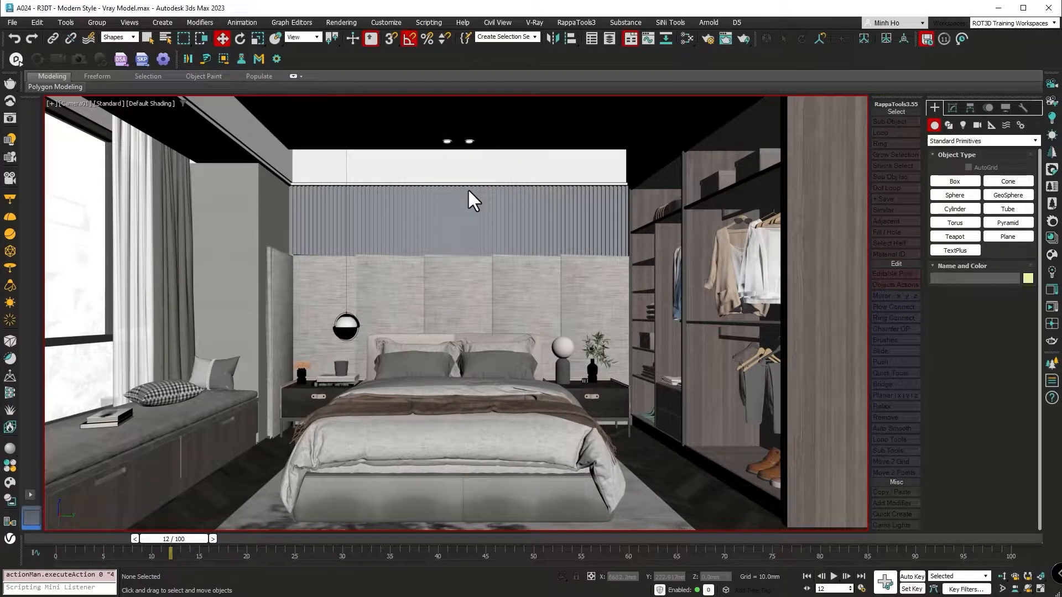
{"action": "left_click", "coordinate": [64, 20]}
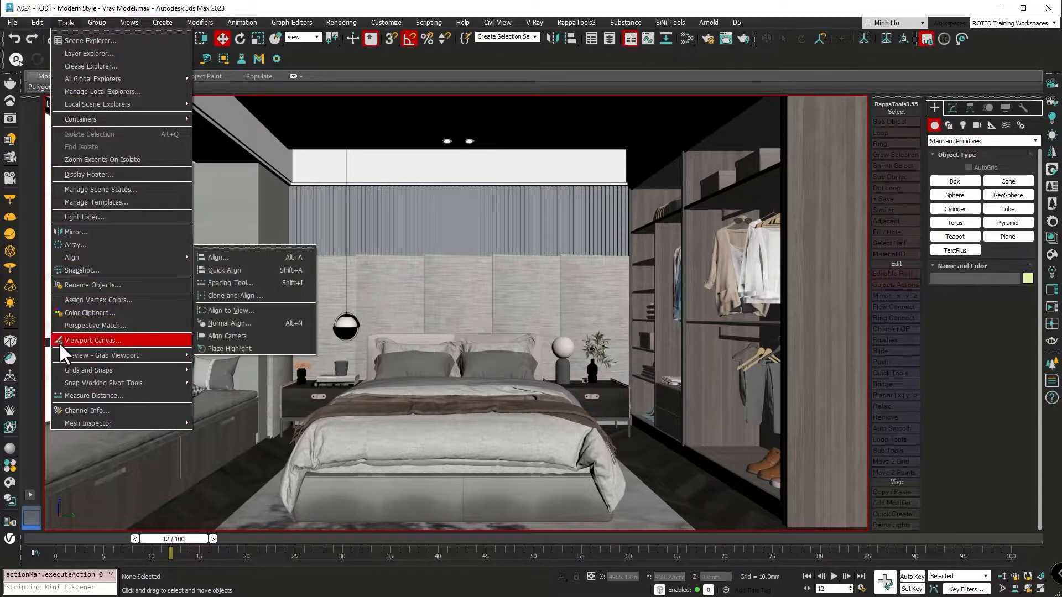
{"action": "mouse_move", "coordinate": [57, 355]}
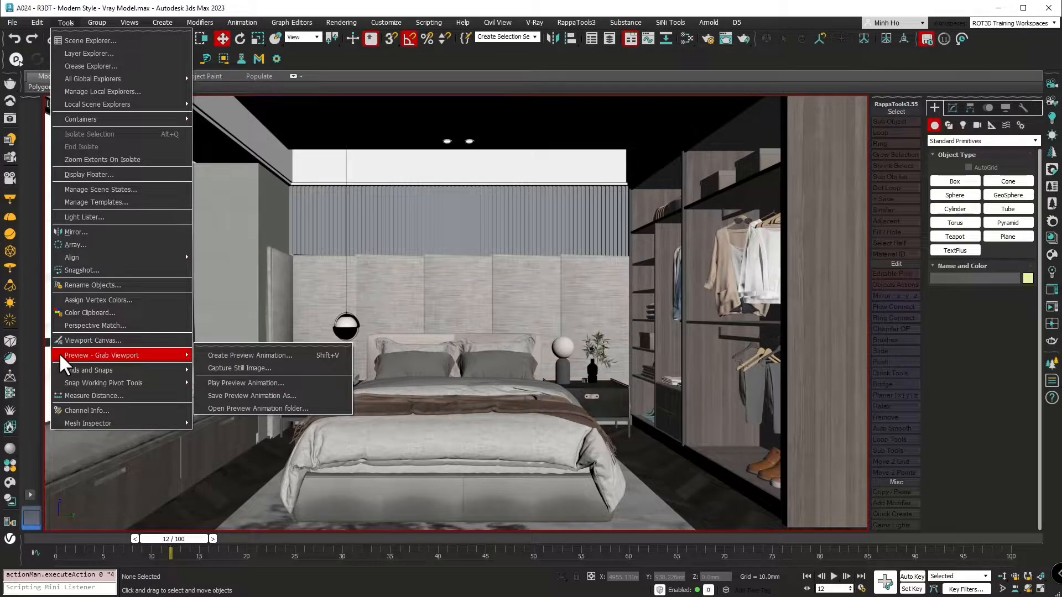
{"action": "left_click", "coordinate": [202, 355]}
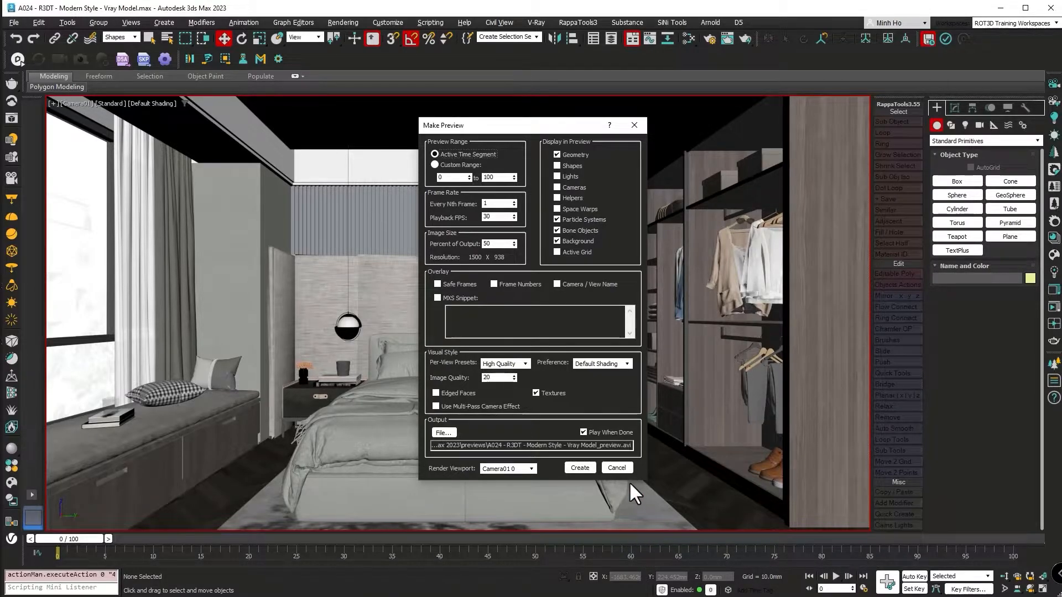
{"action": "left_click", "coordinate": [617, 468]}
Set the animation End Time to 200 in the Time Configuration.
{"action": "left_click", "coordinate": [864, 589]}
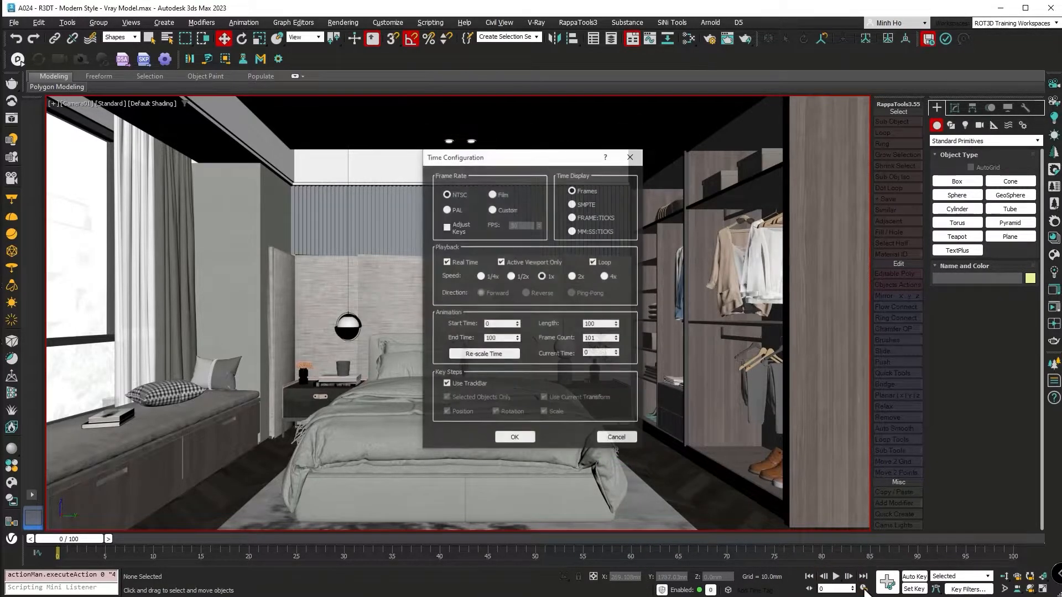
{"action": "left_click_drag", "start_coordinate": [503, 338], "coordinate": [480, 338]}
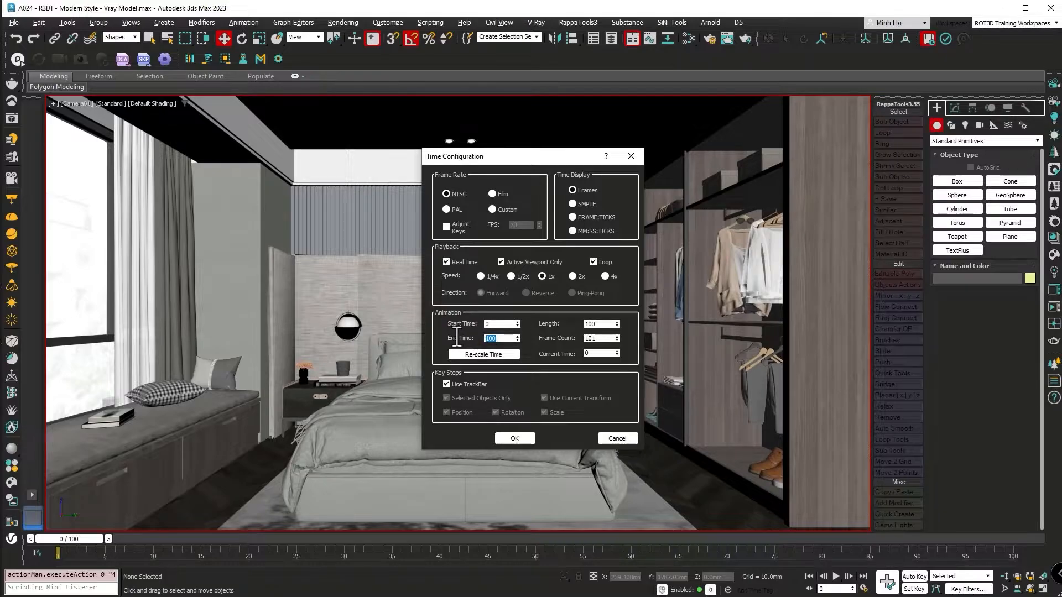
{"action": "type", "text": "200"}
{"action": "left_click", "coordinate": [513, 435]}
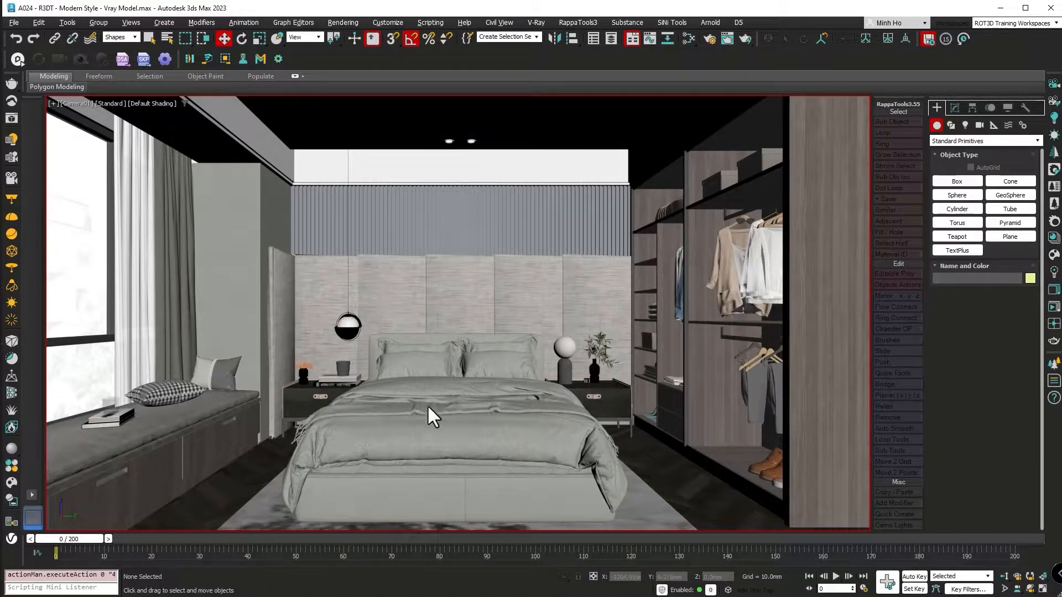
Open the Make Preview settings and set a Custom Range from frame 0 to frame 0.
{"action": "key", "text": "shift+v"}
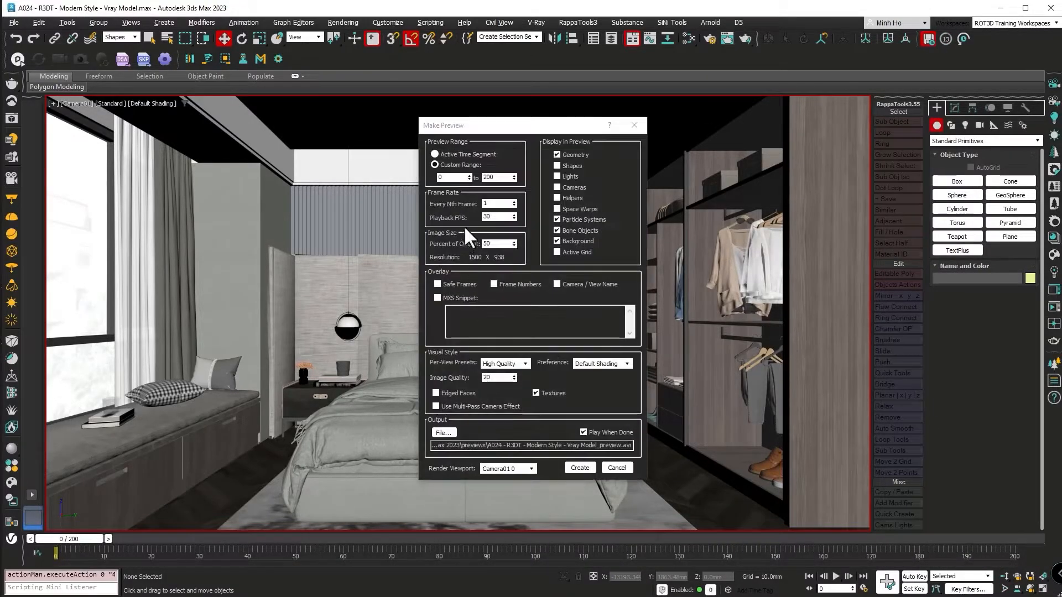
{"action": "left_click", "coordinate": [457, 165]}
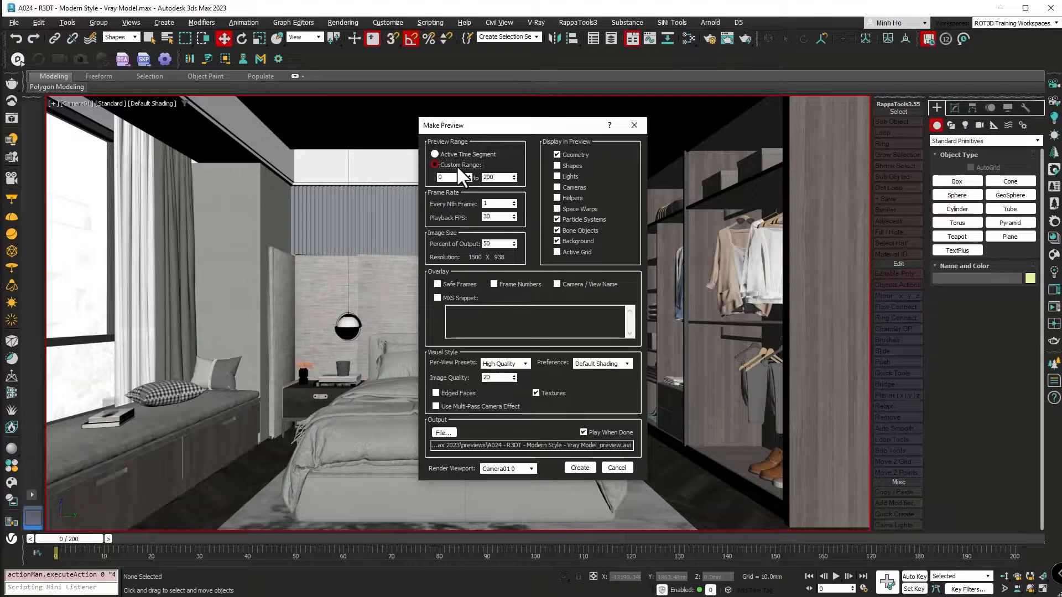
{"action": "double_click", "coordinate": [489, 177]}
{"action": "type", "text": "300"}
{"action": "key", "text": "Return"}
{"action": "type", "text": "1"}
{"action": "left_click_drag", "start_coordinate": [500, 180], "coordinate": [470, 180]}
{"action": "type", "text": "0"}
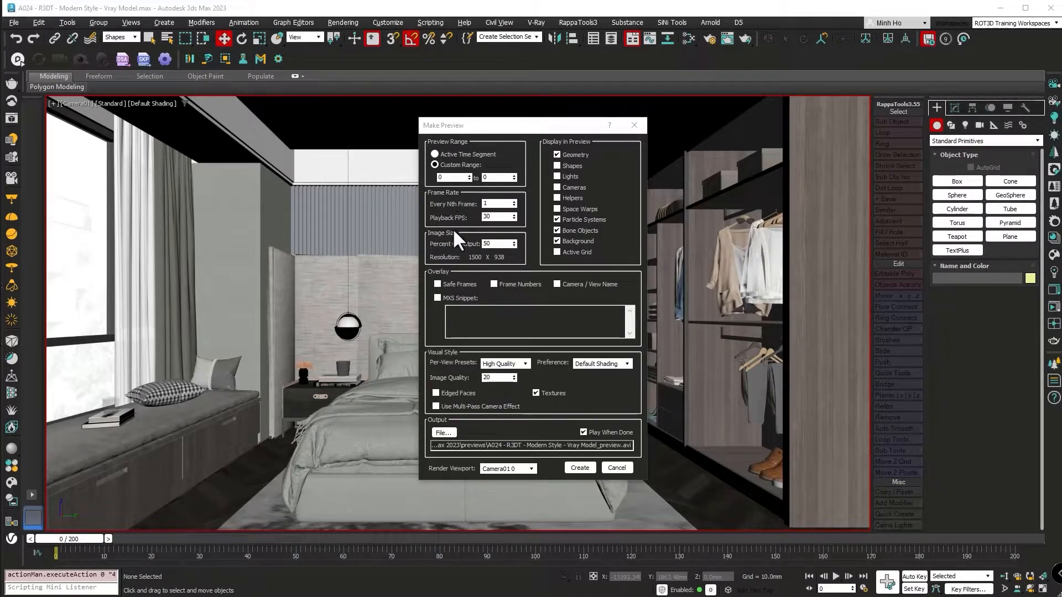
Examine the Playback FPS and the Display in Preview object types, from Geometry and Shapes to Particle Systems and Bone Objects.
{"action": "left_click_drag", "start_coordinate": [495, 217], "coordinate": [452, 227]}
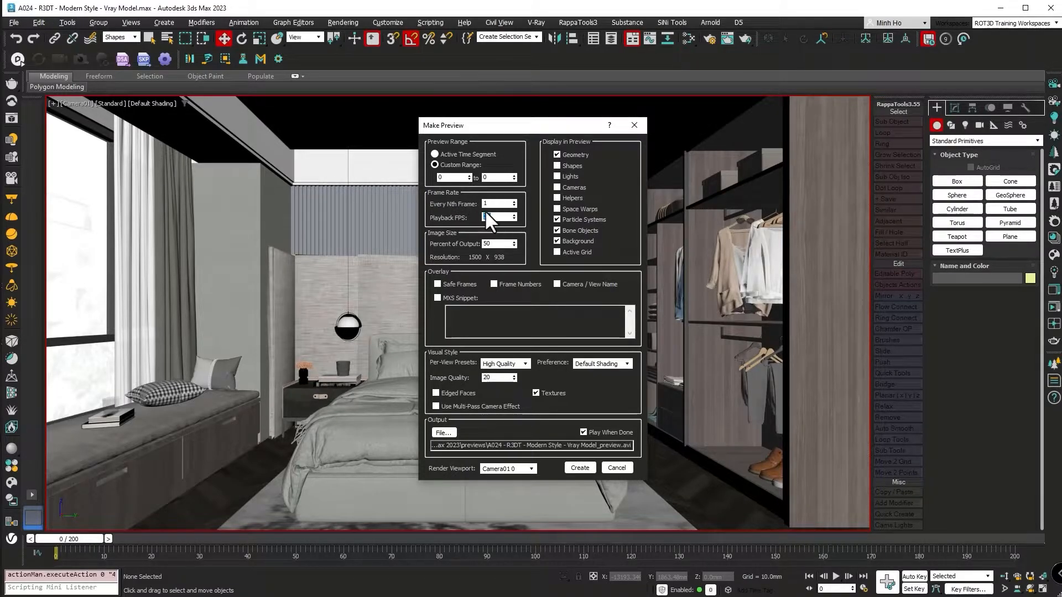
{"action": "left_click", "coordinate": [557, 155]}
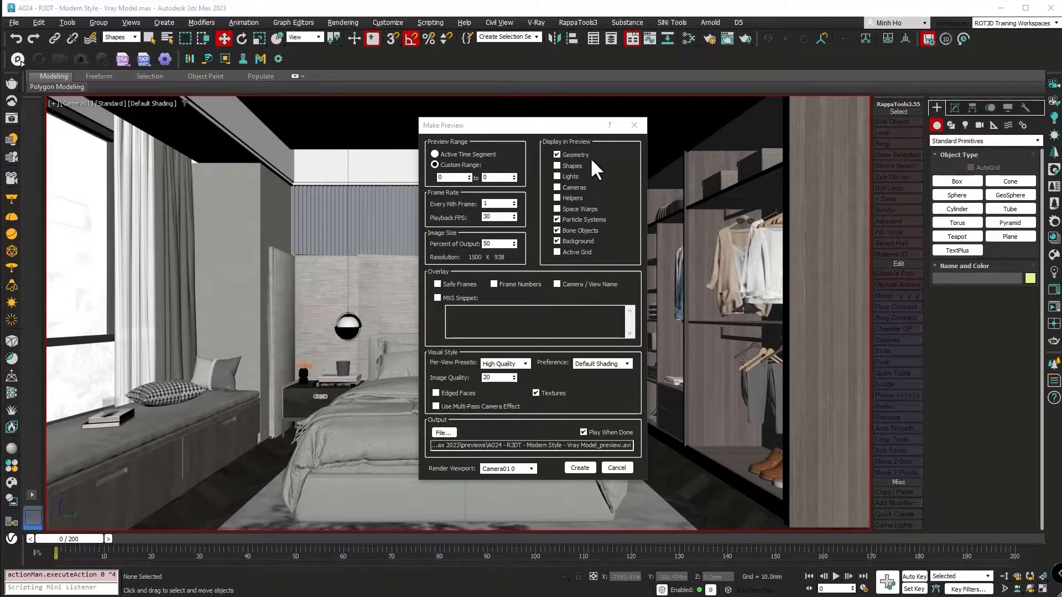
{"action": "left_click", "coordinate": [558, 155]}
{"action": "left_click", "coordinate": [557, 165]}
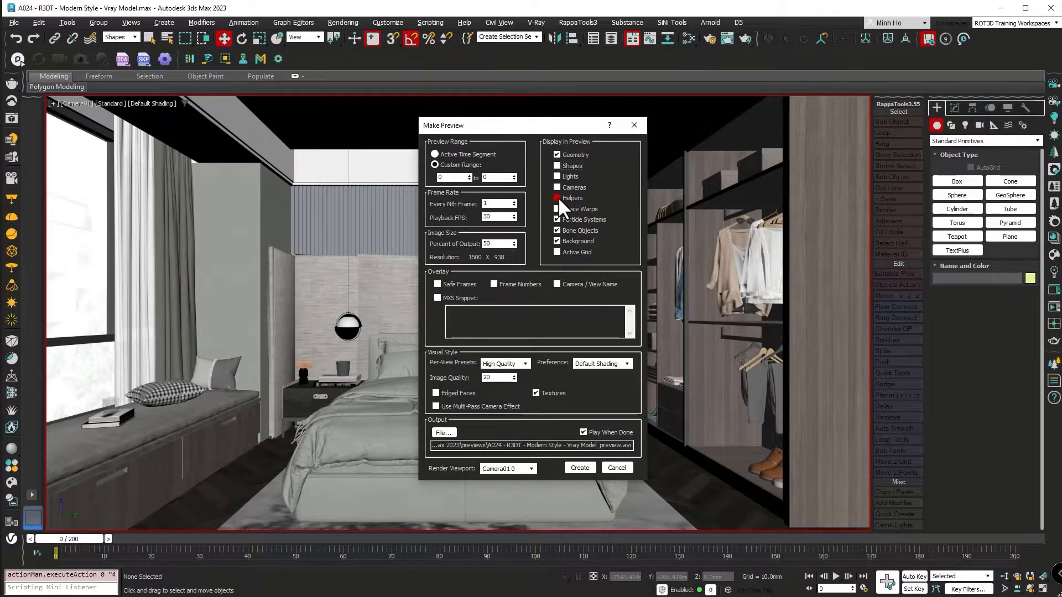
{"action": "left_click", "coordinate": [582, 198]}
{"action": "left_click", "coordinate": [579, 209]}
{"action": "left_click", "coordinate": [573, 220]}
{"action": "left_click", "coordinate": [575, 231]}
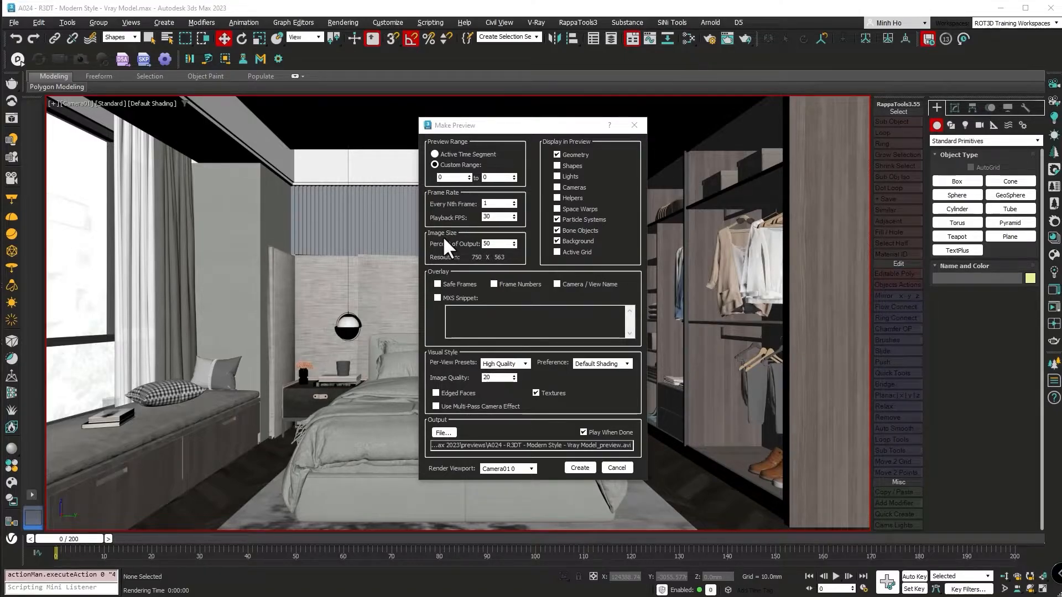
{"action": "left_click", "coordinate": [501, 244]}
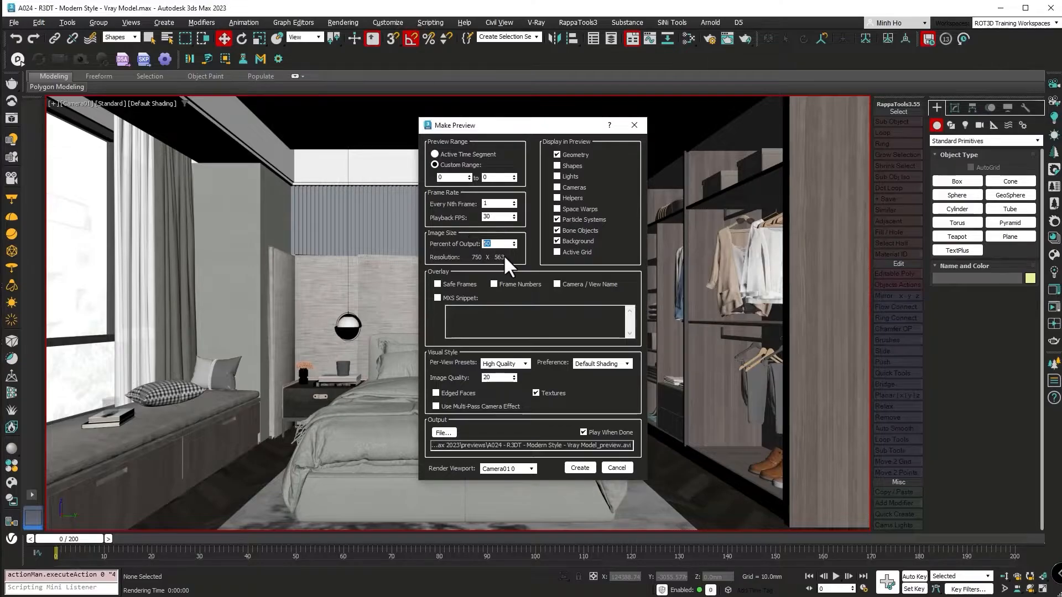
{"action": "type", "text": "100"}
{"action": "left_click", "coordinate": [634, 126]}
Look over the available renderers and set the custom output width to 8000 in the Render Setup.
{"action": "key", "text": "F10"}
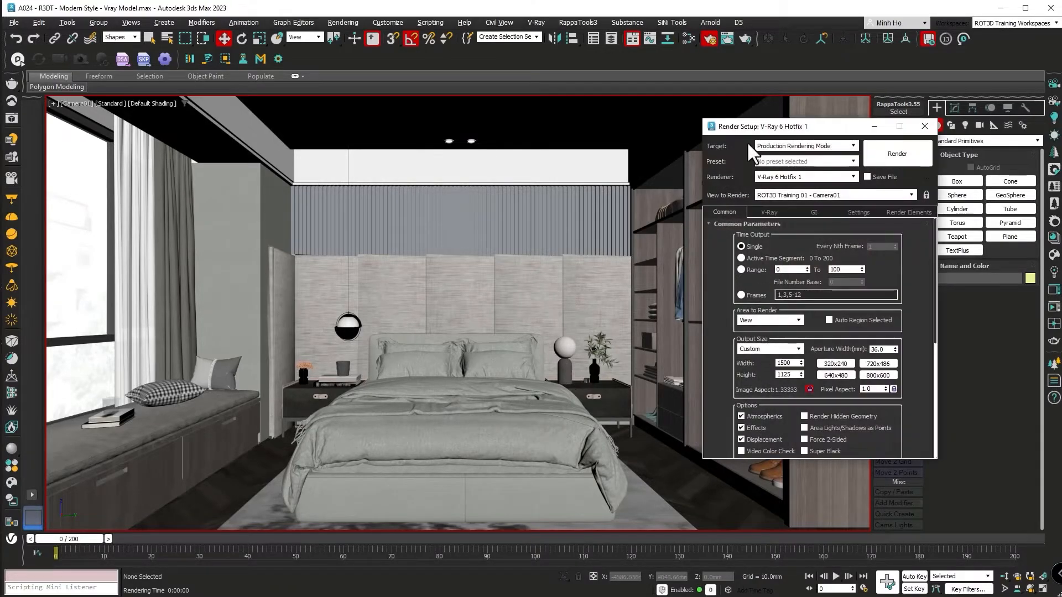
{"action": "left_click_drag", "start_coordinate": [759, 124], "coordinate": [619, 120]}
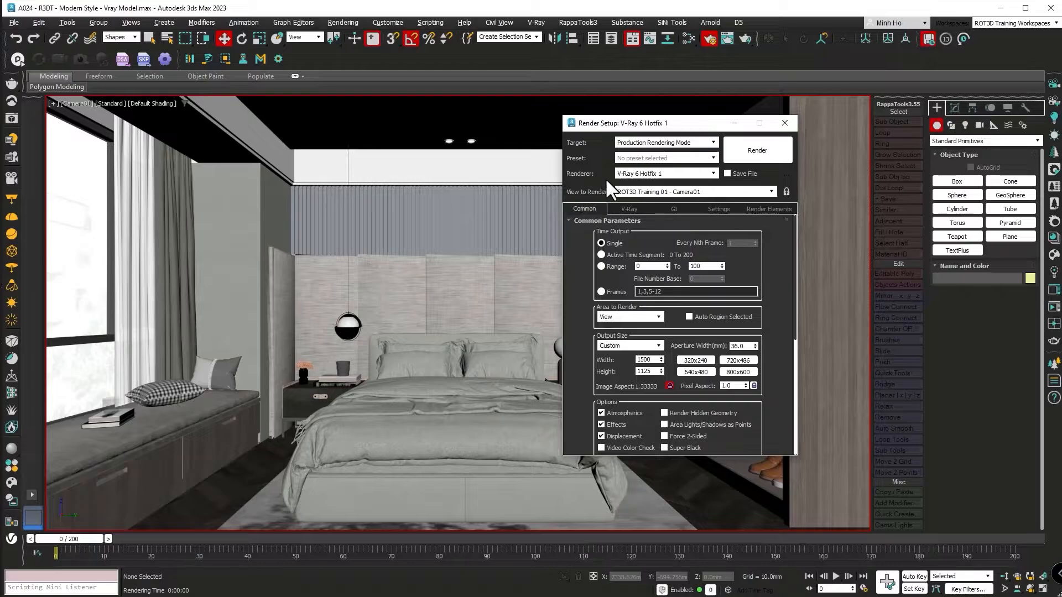
{"action": "left_click", "coordinate": [628, 174]}
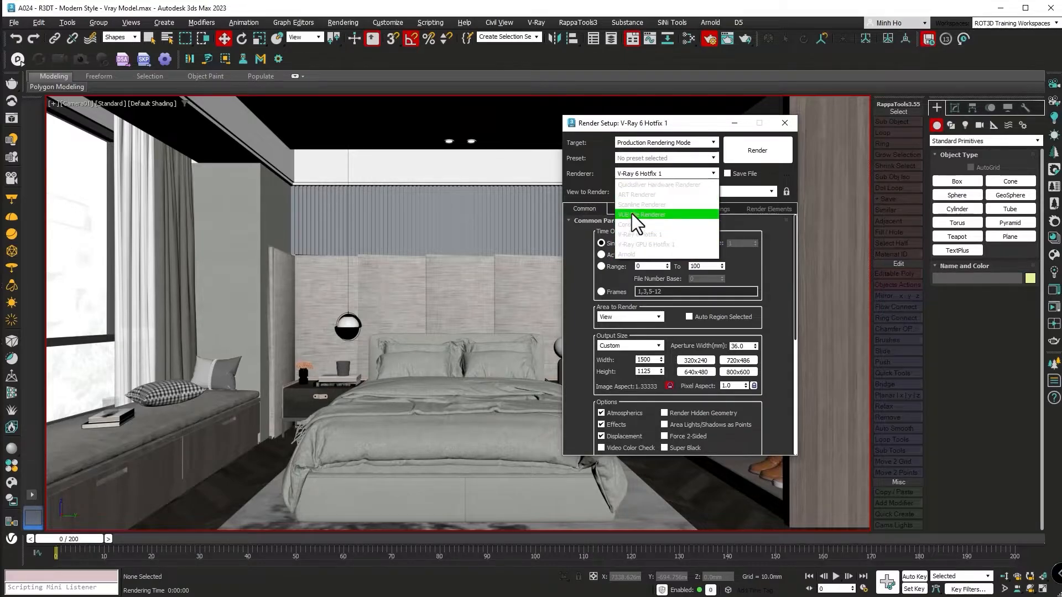
{"action": "left_click", "coordinate": [571, 342]}
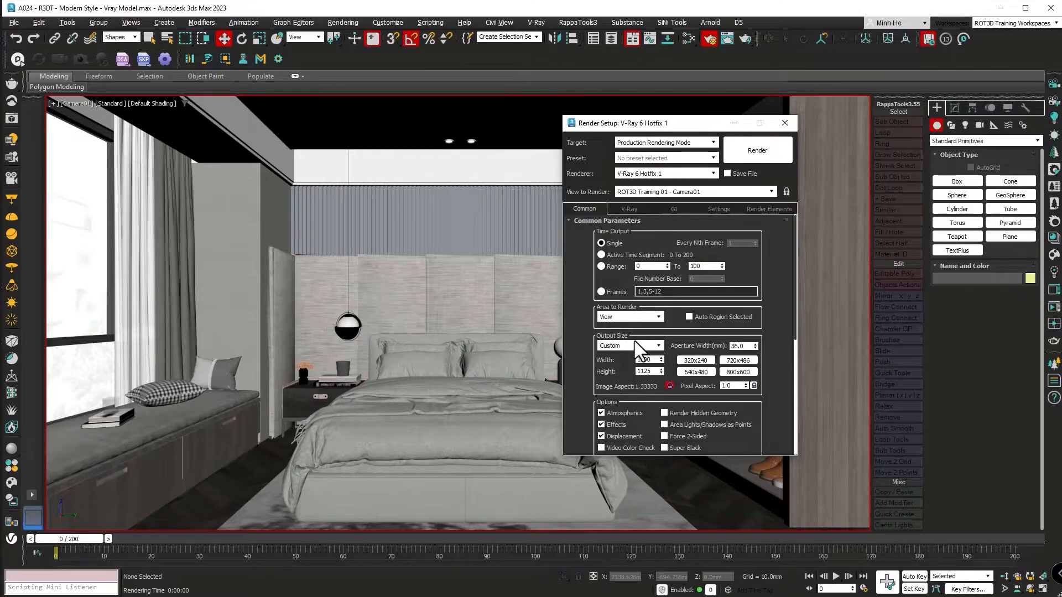
{"action": "double_click", "coordinate": [650, 360]}
{"action": "type", "text": "8000"}
{"action": "key", "text": "Return"}
{"action": "left_click", "coordinate": [785, 124]}
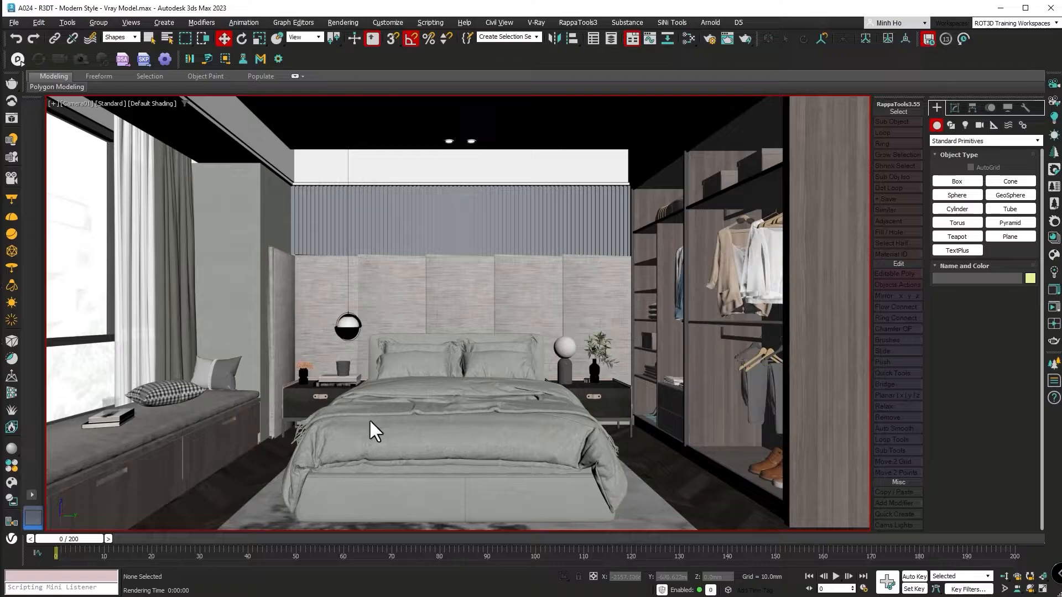
Set the Percent of Output to 200 in the Make Preview settings and show safe frames in the camera viewport.
{"action": "key", "text": "shift+v"}
{"action": "double_click", "coordinate": [488, 244]}
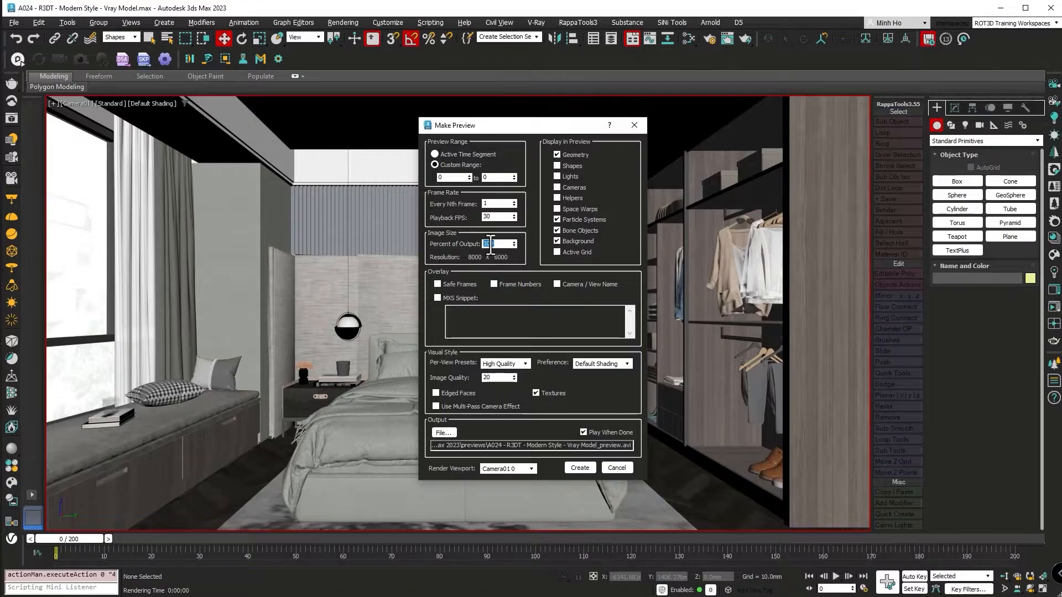
{"action": "type", "text": "200"}
{"action": "key", "text": "Return"}
{"action": "left_click", "coordinate": [493, 283]}
{"action": "left_click", "coordinate": [626, 469]}
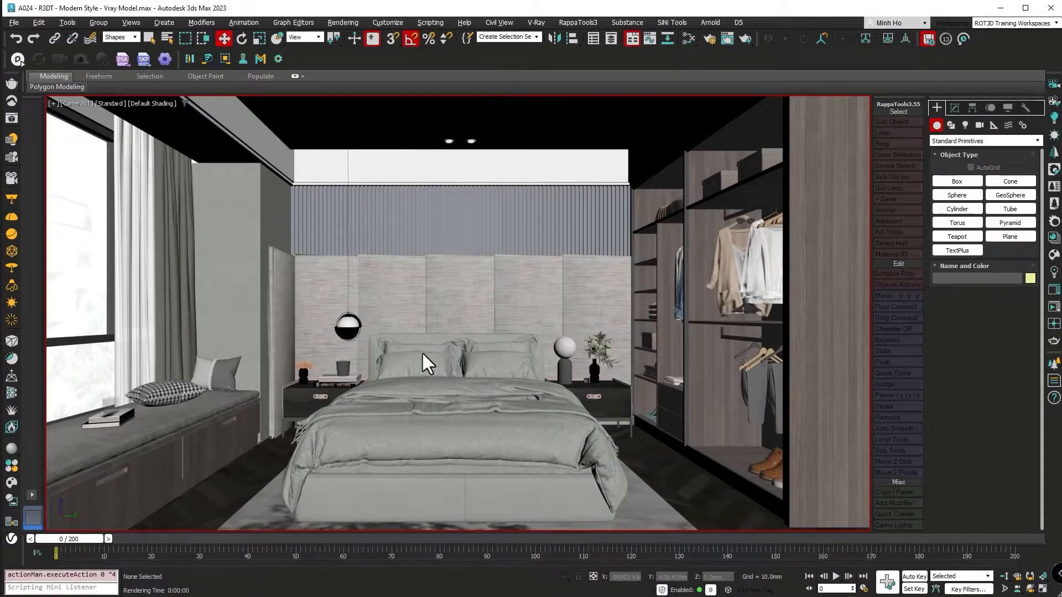
{"action": "key", "text": "shift+f"}
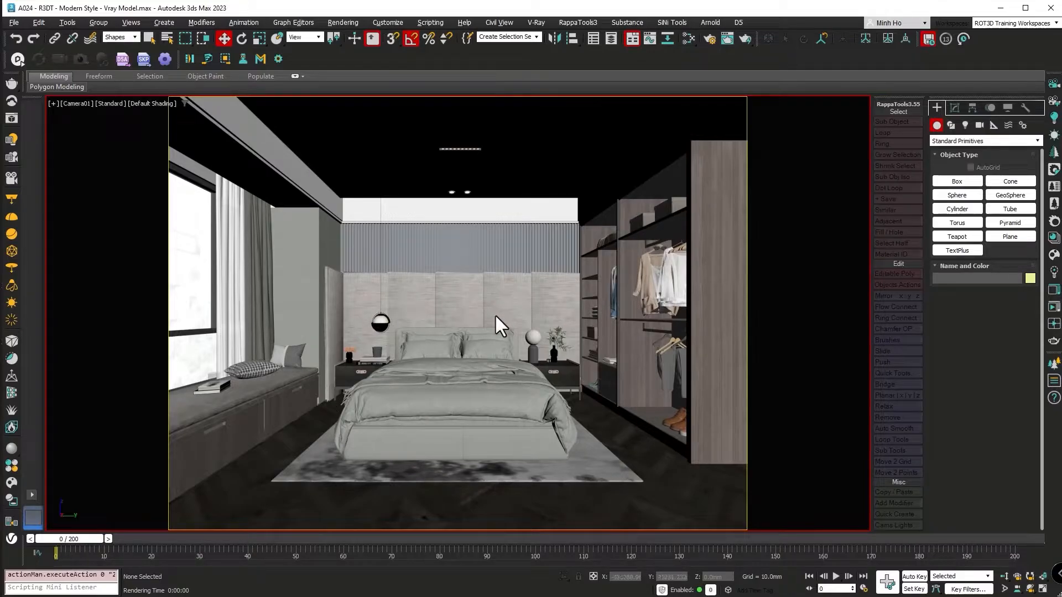
Set the preview's visual style preference to Clay and its Per-View Preset to User Defined.
{"action": "key", "text": "shift+v"}
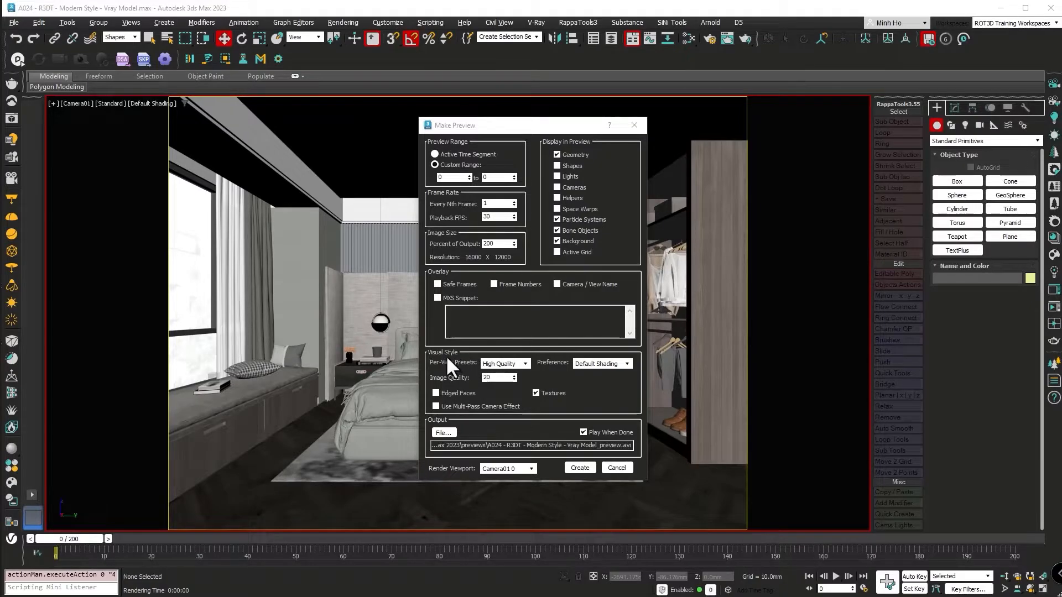
{"action": "left_click", "coordinate": [604, 366]}
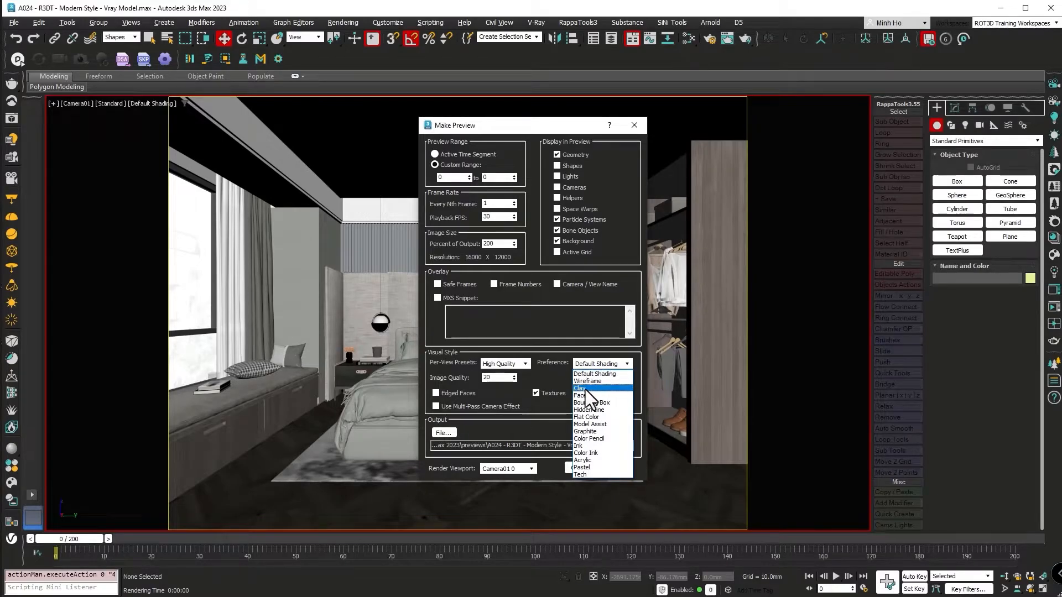
{"action": "left_click", "coordinate": [585, 389]}
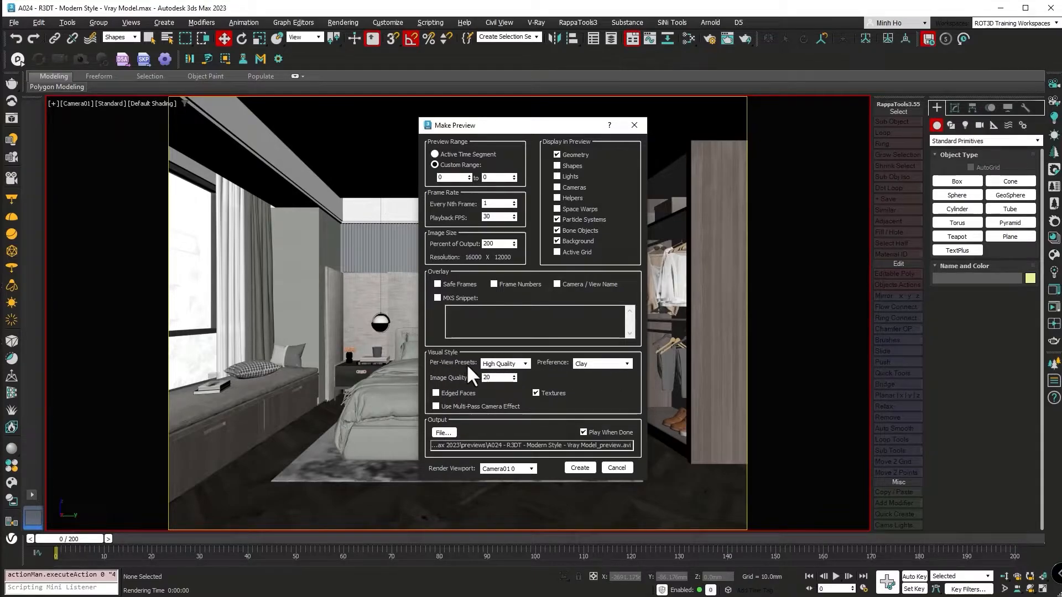
{"action": "left_click", "coordinate": [500, 364]}
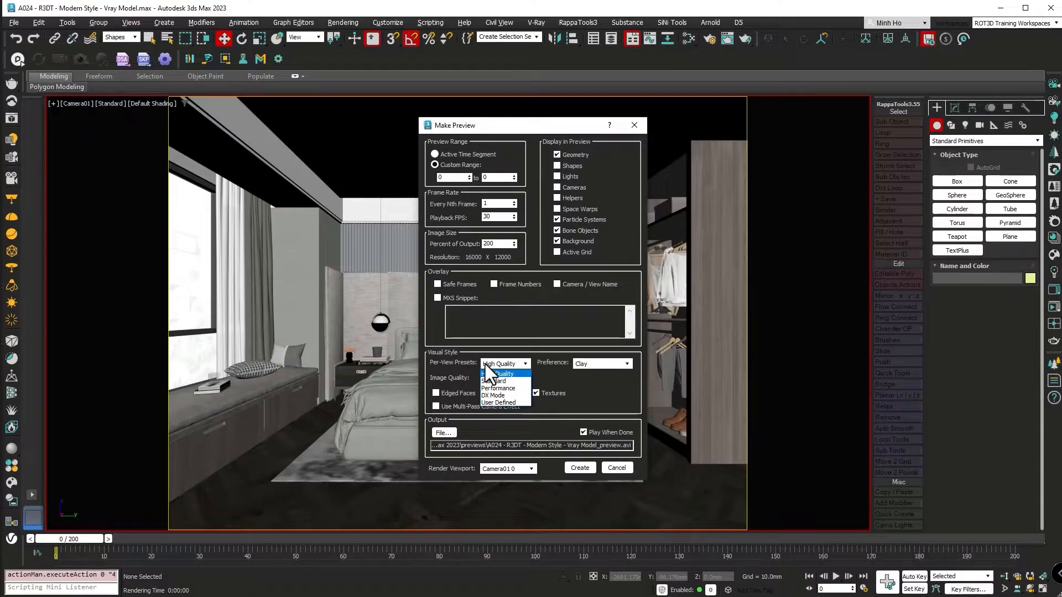
{"action": "left_click", "coordinate": [496, 402]}
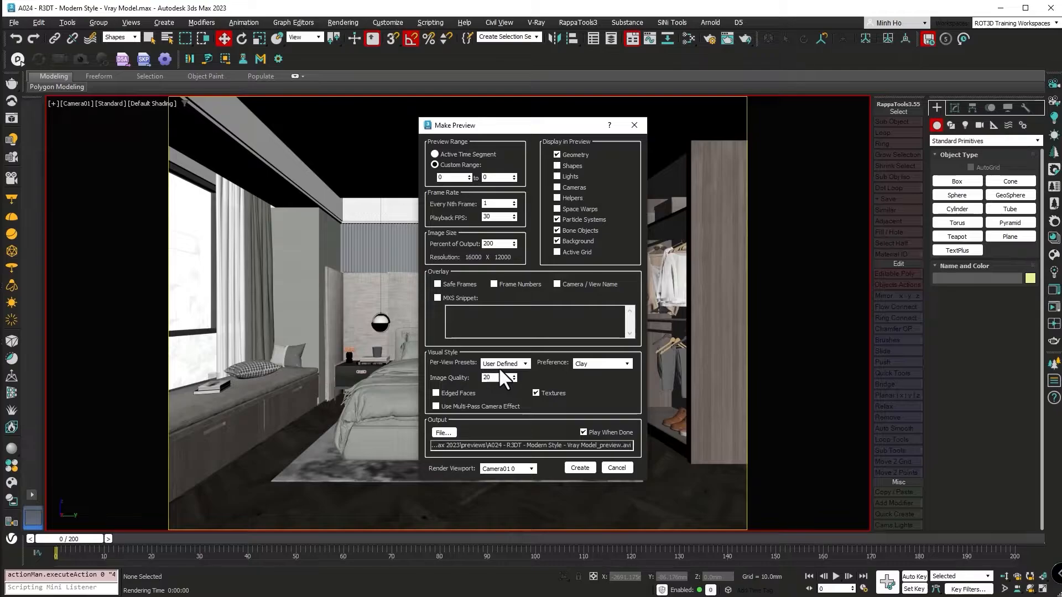
{"action": "left_click", "coordinate": [633, 125]}
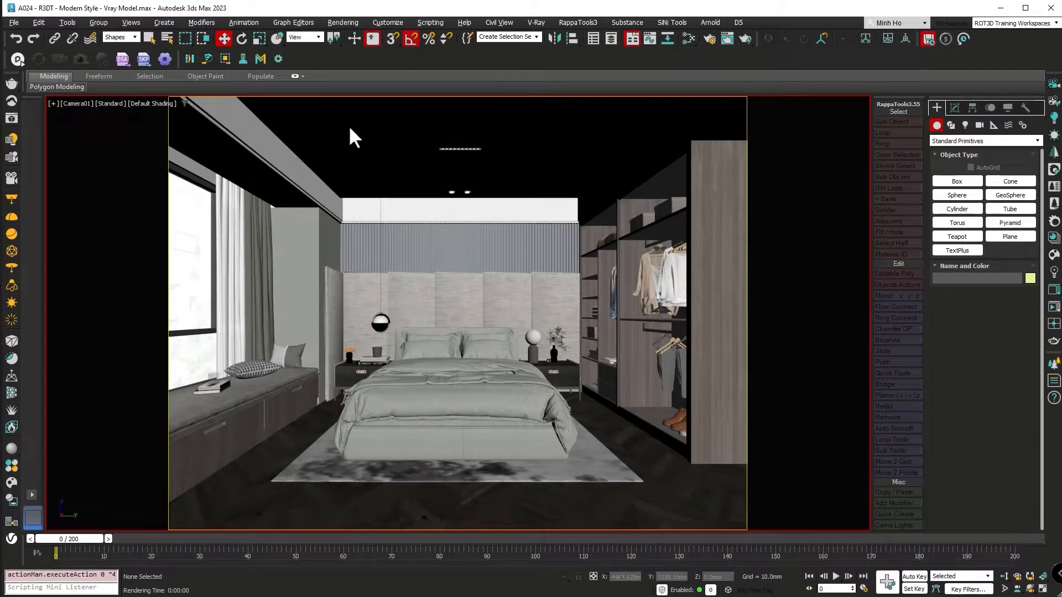
Set the Camera01 viewport lighting to 2 Default Lights in the Active Viewport settings.
{"action": "left_click", "coordinate": [110, 103]}
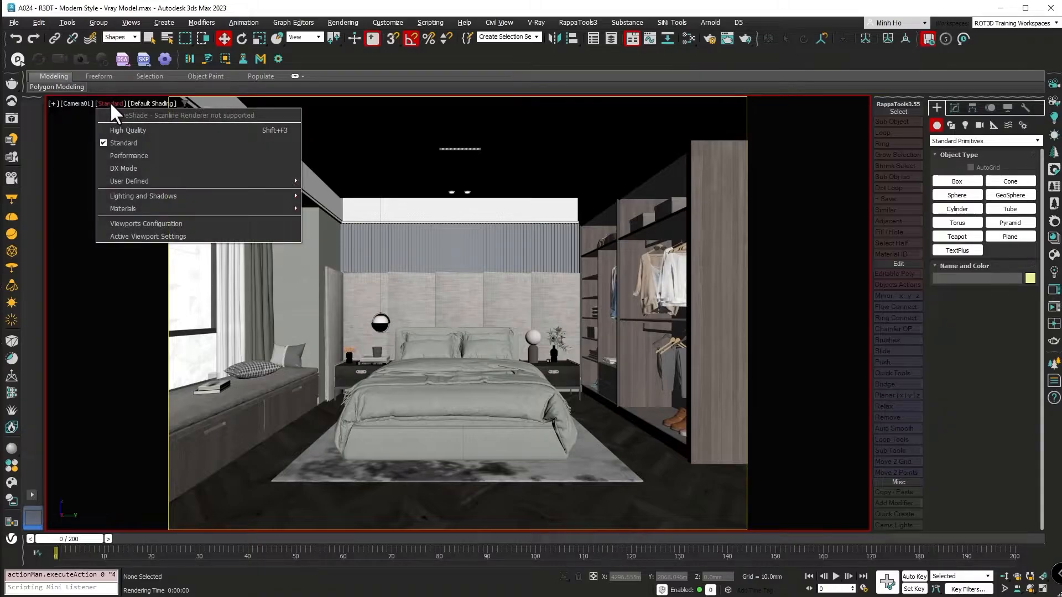
{"action": "left_click", "coordinate": [131, 237]}
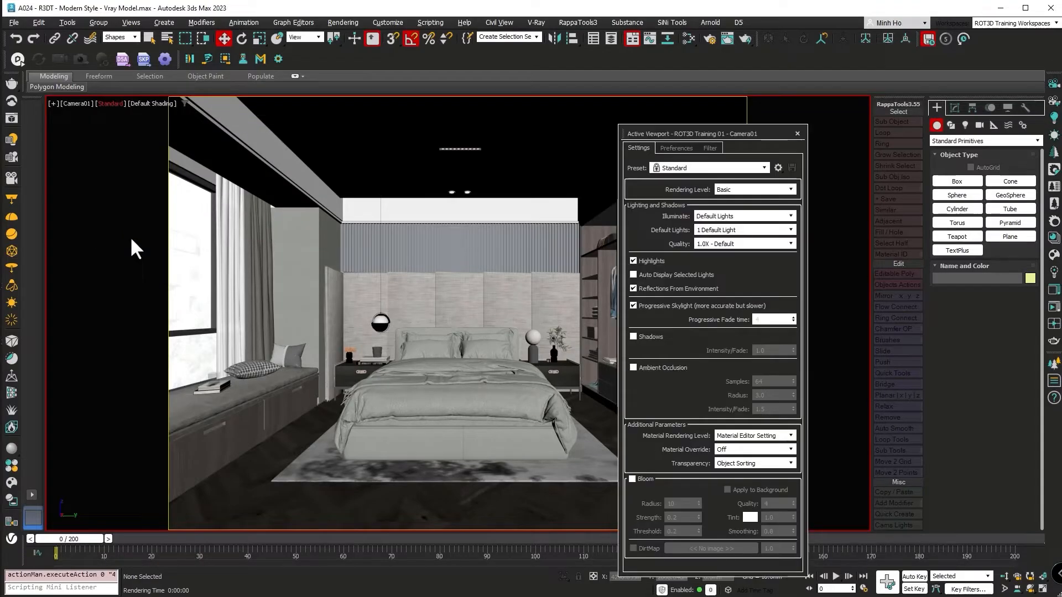
{"action": "left_click", "coordinate": [704, 235]}
{"action": "left_click", "coordinate": [705, 247]}
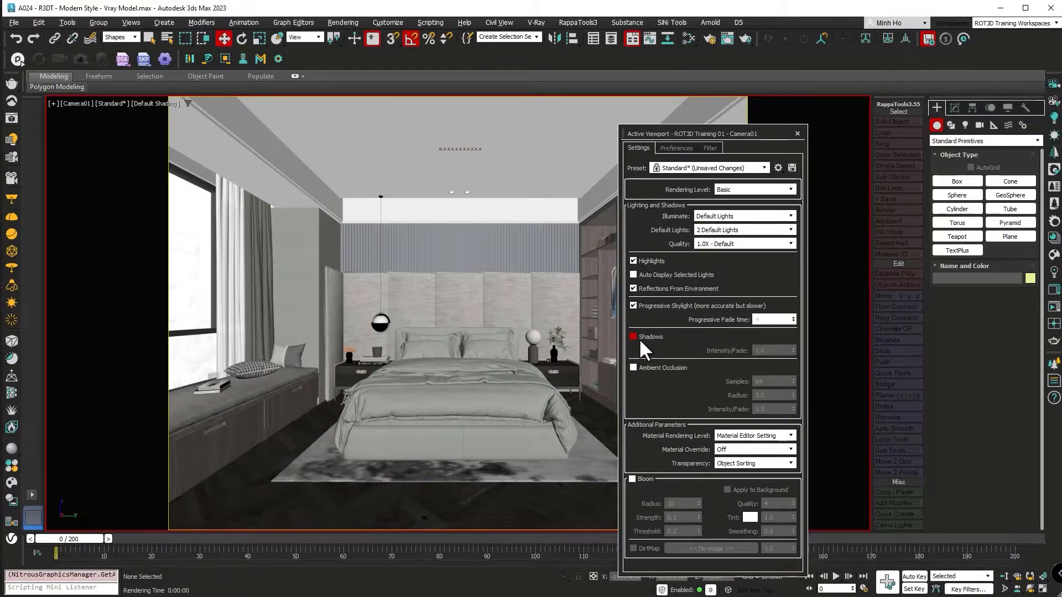
{"action": "left_click", "coordinate": [708, 217]}
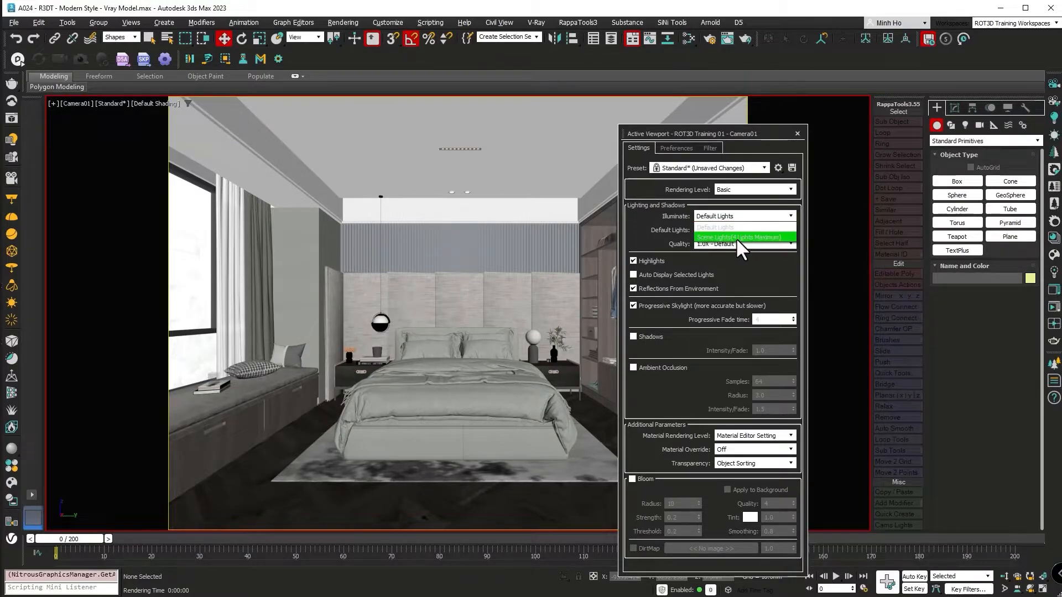
{"action": "left_click", "coordinate": [775, 129]}
{"action": "left_click", "coordinate": [797, 134]}
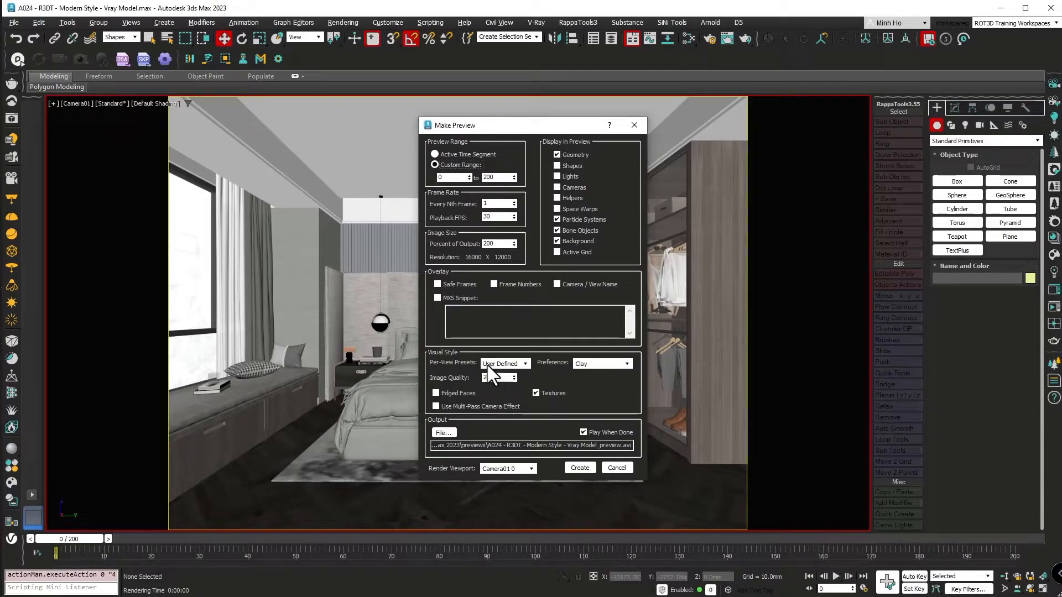
{"action": "left_click", "coordinate": [511, 363]}
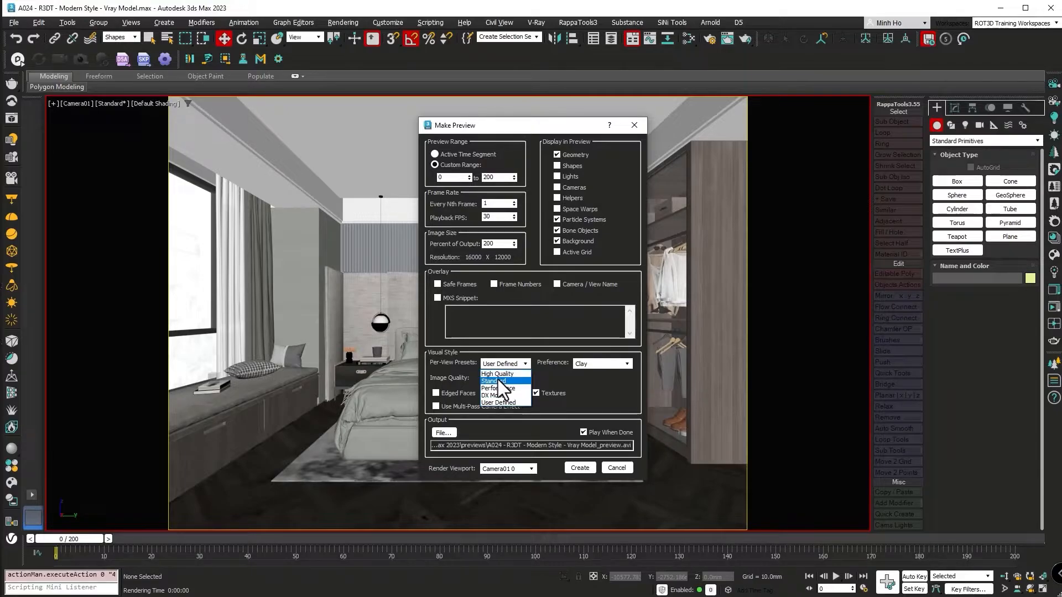
{"action": "left_click", "coordinate": [633, 128]}
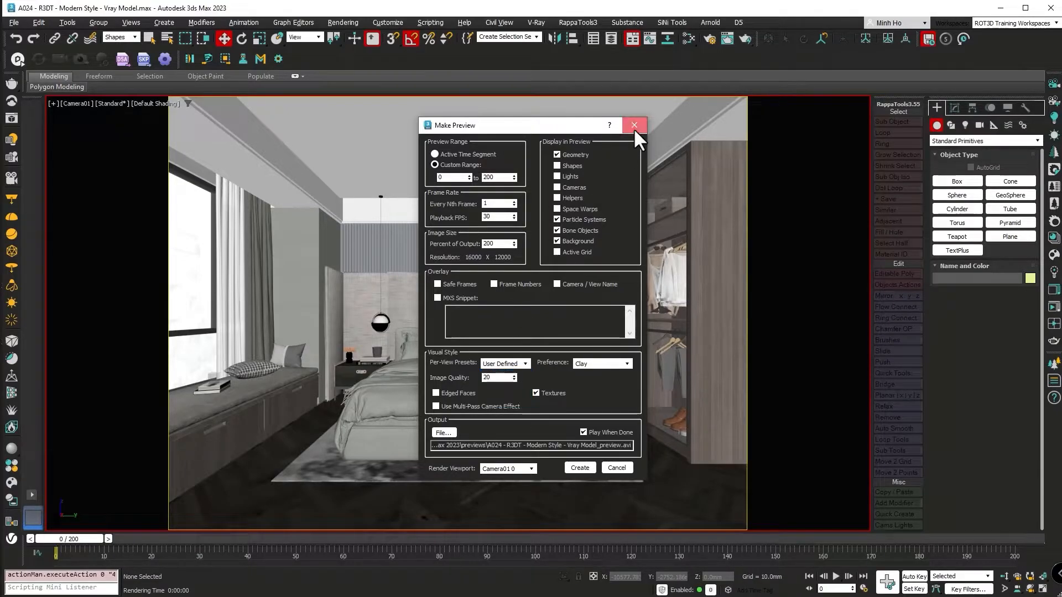
{"action": "left_click", "coordinate": [633, 127]}
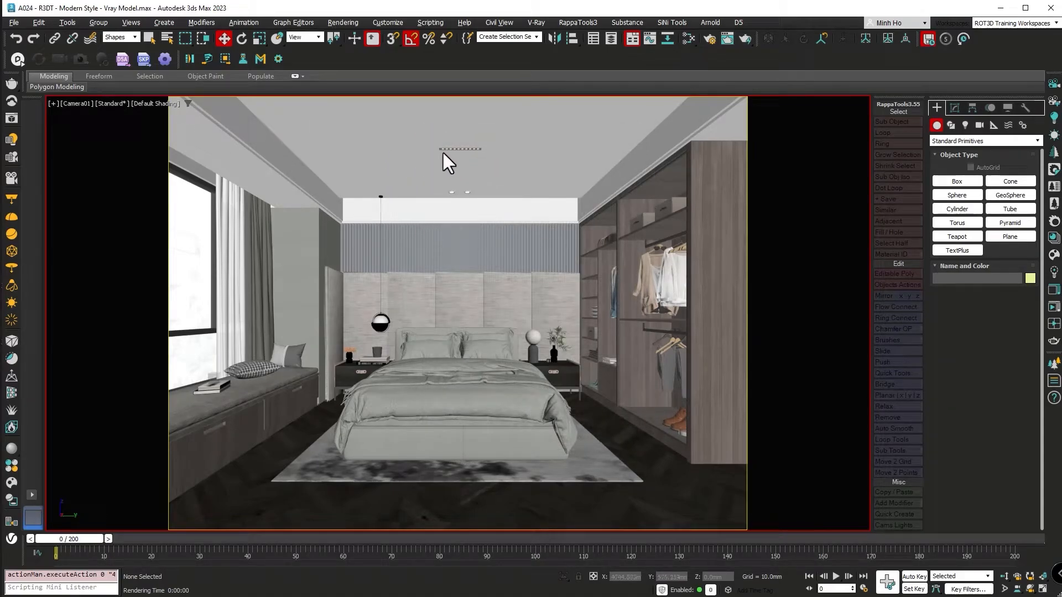
Set the preview's Image Quality to 75 and its visual style preference to Default Shading.
{"action": "key", "text": "shift+v"}
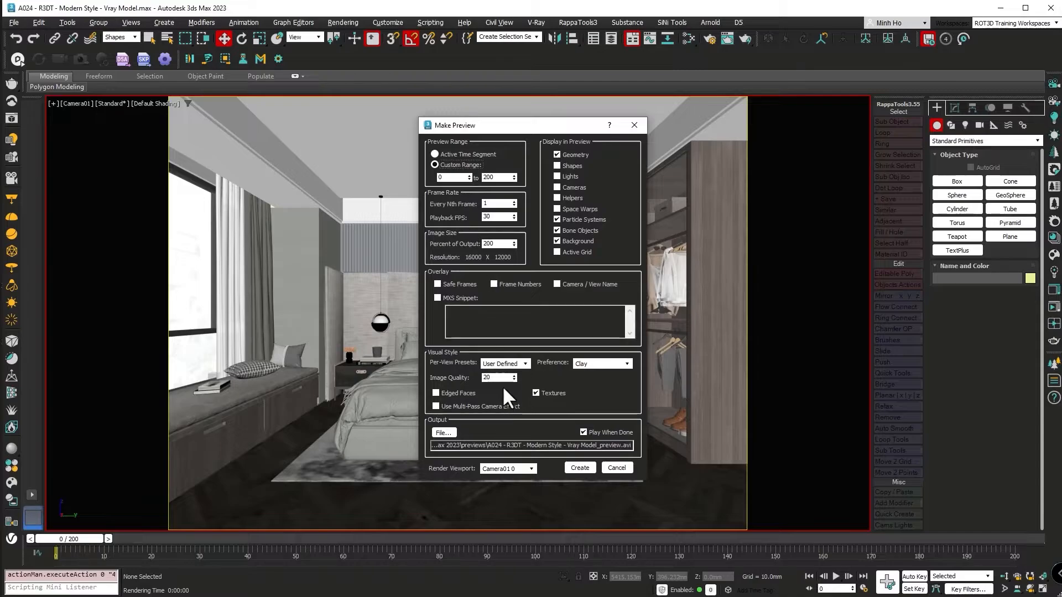
{"action": "left_click_drag", "start_coordinate": [494, 379], "coordinate": [439, 378]}
{"action": "key", "text": "BackSpace"}
{"action": "key", "text": "BackSpace"}
{"action": "type", "text": "75"}
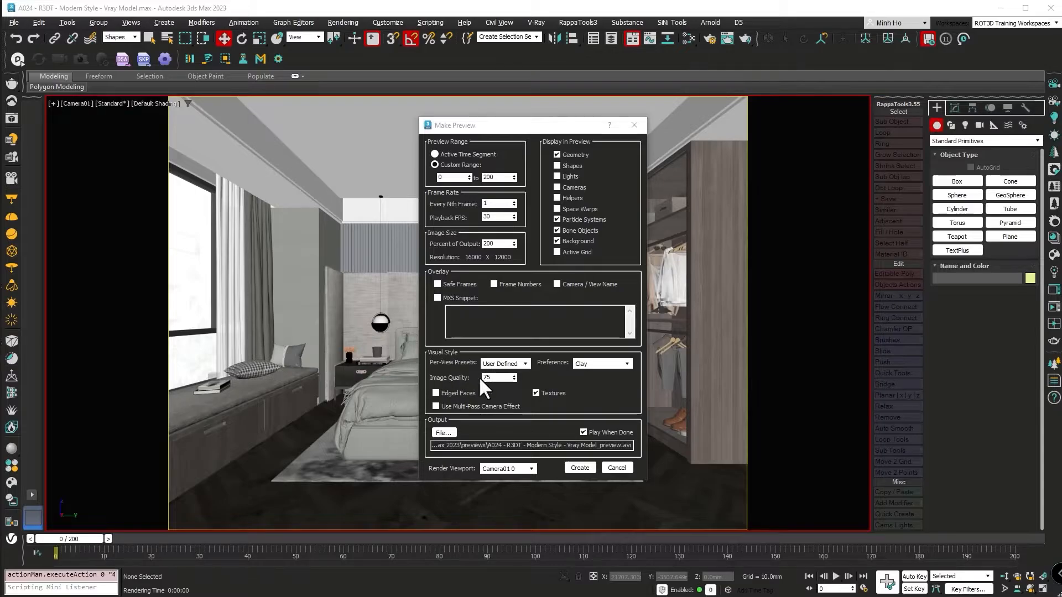
{"action": "left_click", "coordinate": [582, 364]}
{"action": "left_click", "coordinate": [586, 372]}
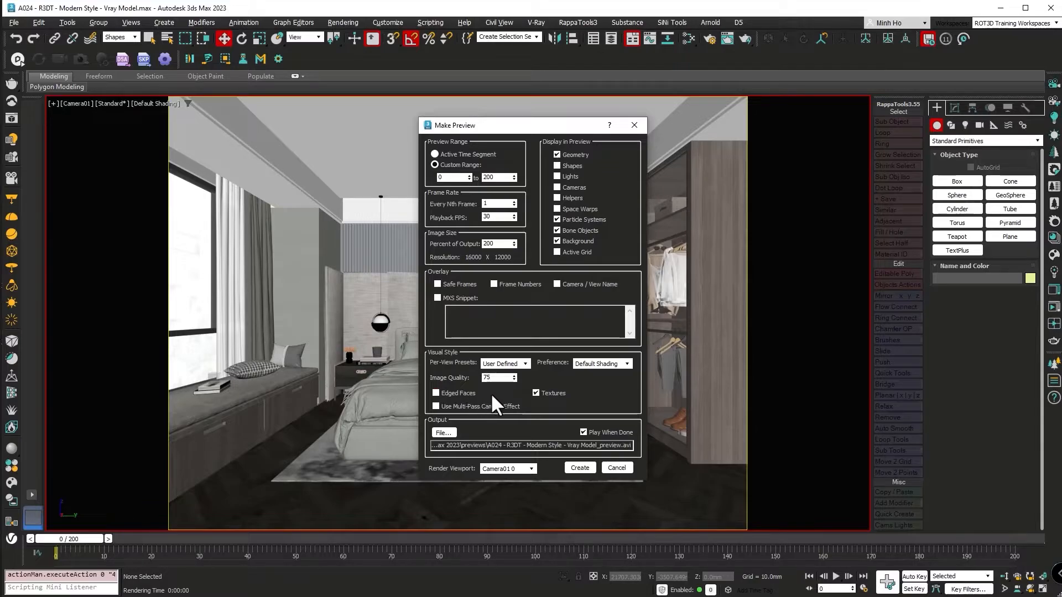
{"action": "left_click", "coordinate": [474, 407]}
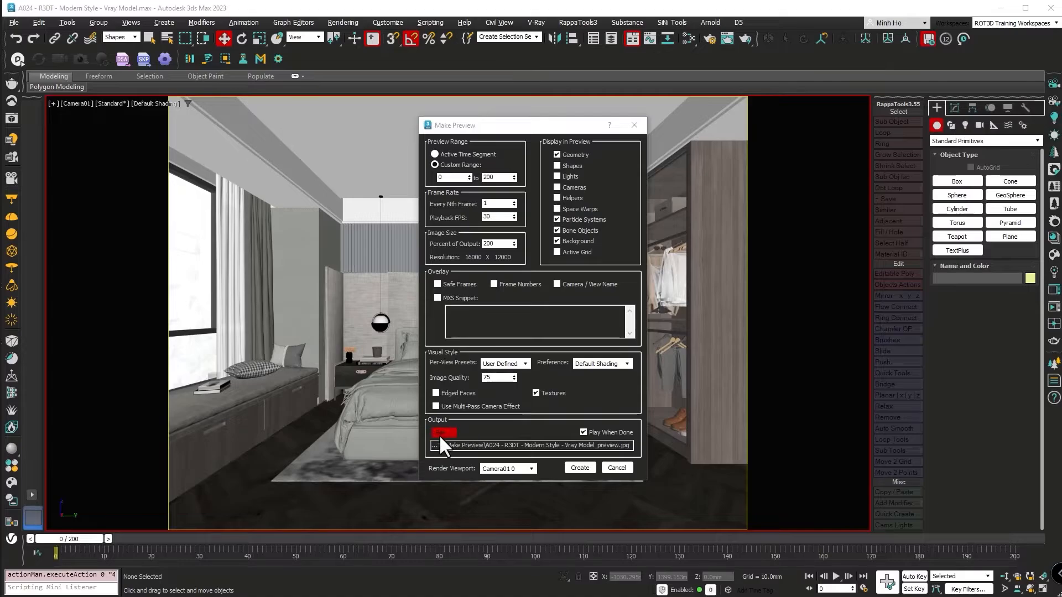
Choose PNG Image File as the file type for the preview's output.
{"action": "left_click", "coordinate": [440, 434]}
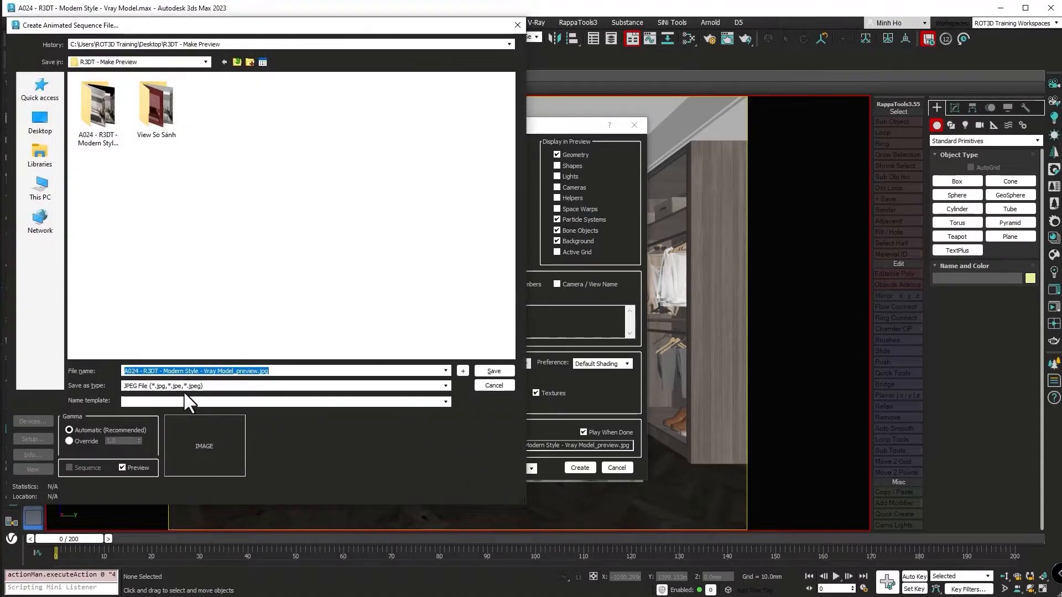
{"action": "left_click", "coordinate": [167, 386]}
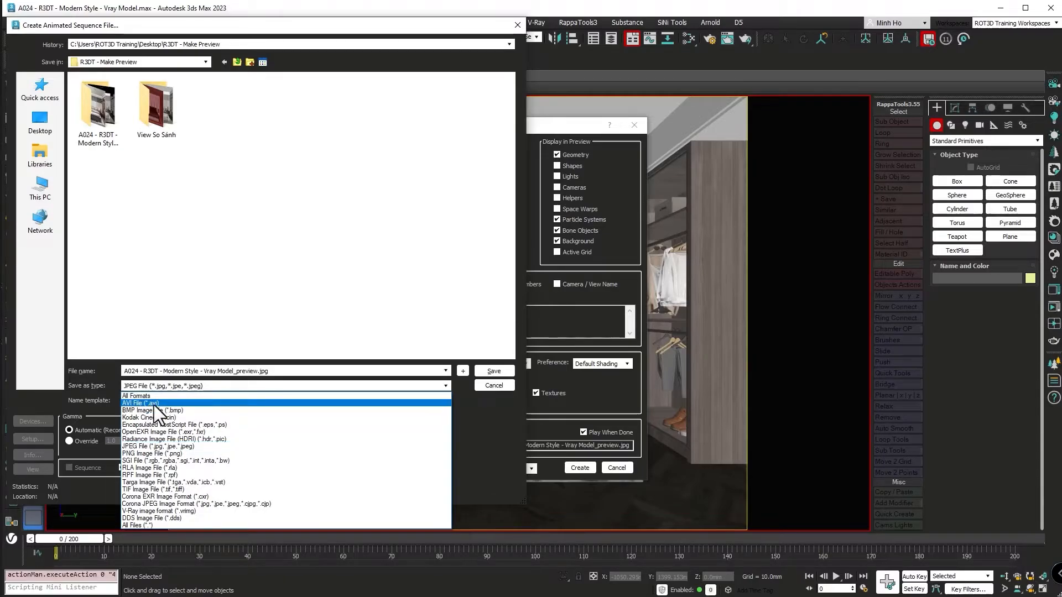
{"action": "left_click", "coordinate": [132, 456]}
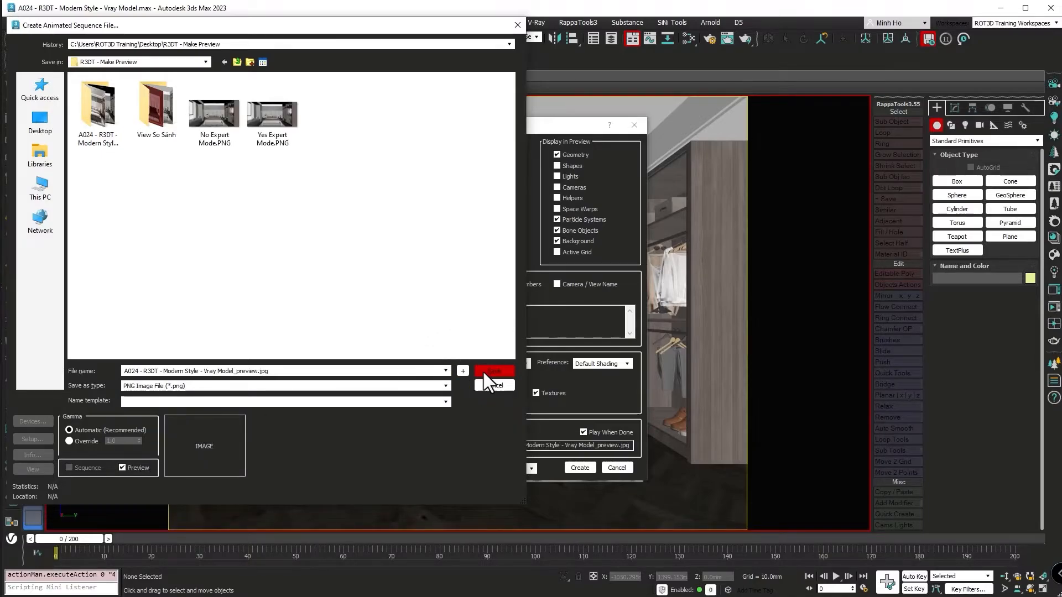
{"action": "left_click", "coordinate": [486, 386]}
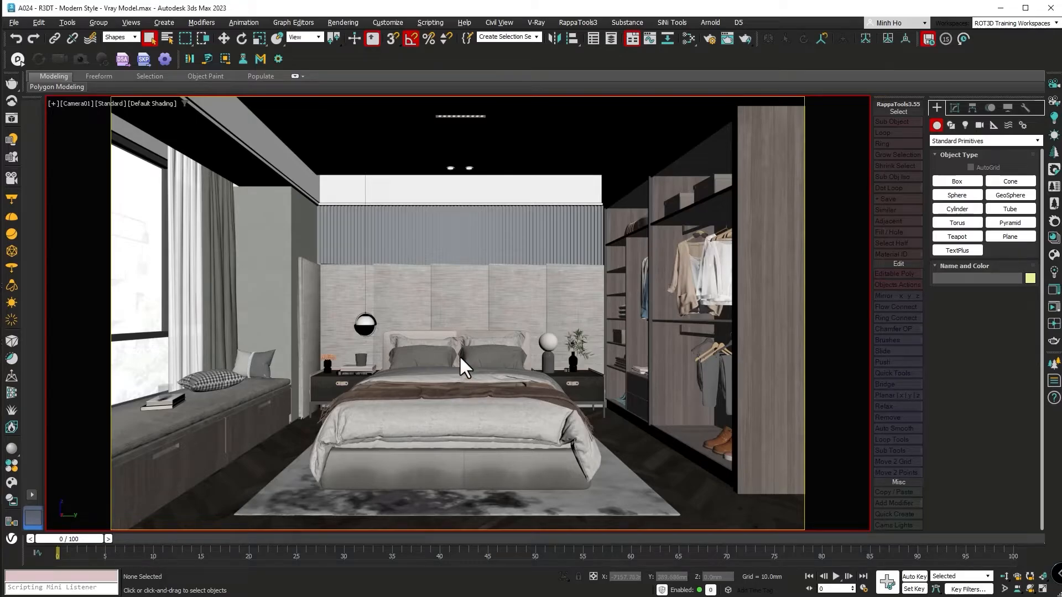
Set the render output width to 8000 for the Camera01 view.
{"action": "key", "text": "F10"}
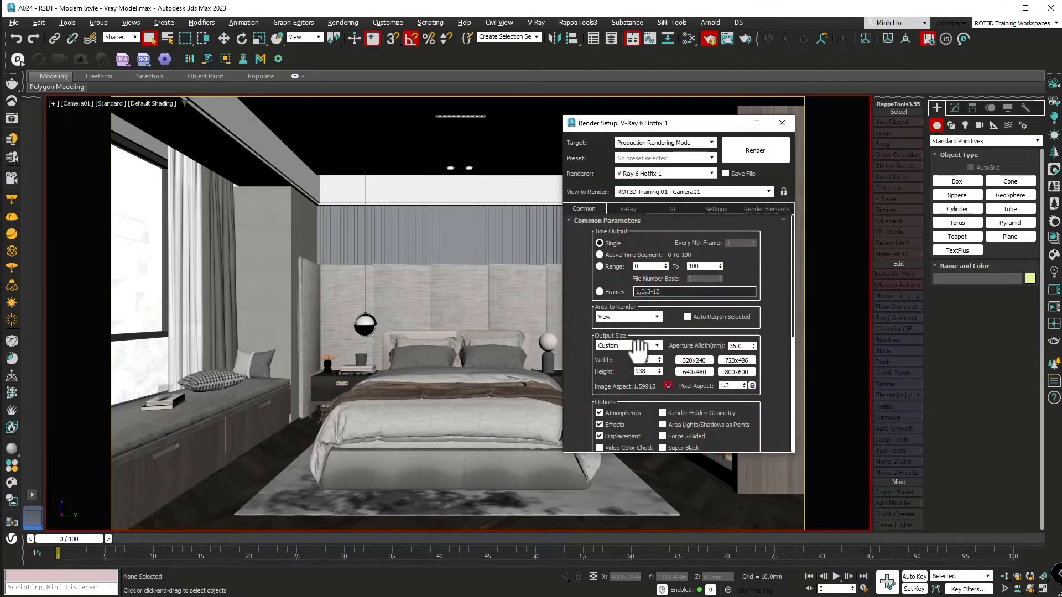
{"action": "double_click", "coordinate": [643, 359]}
{"action": "type", "text": "8000"}
{"action": "key", "text": "Return"}
{"action": "left_click", "coordinate": [782, 123]}
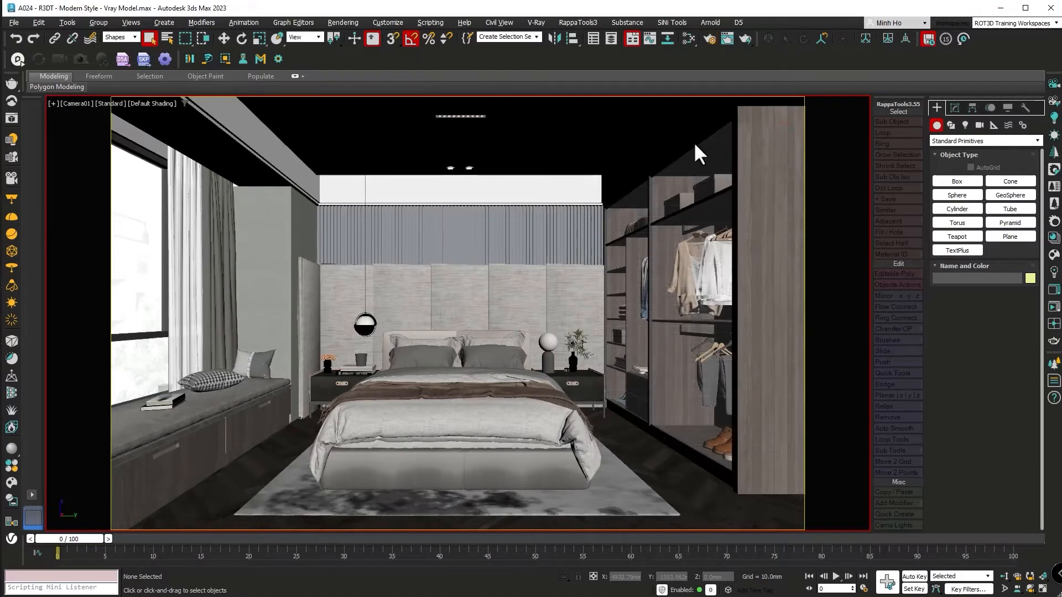
Light the Camera01 viewport with 2 Default Lights through the Active Viewport settings.
{"action": "left_click", "coordinate": [114, 103]}
{"action": "left_click", "coordinate": [137, 236]}
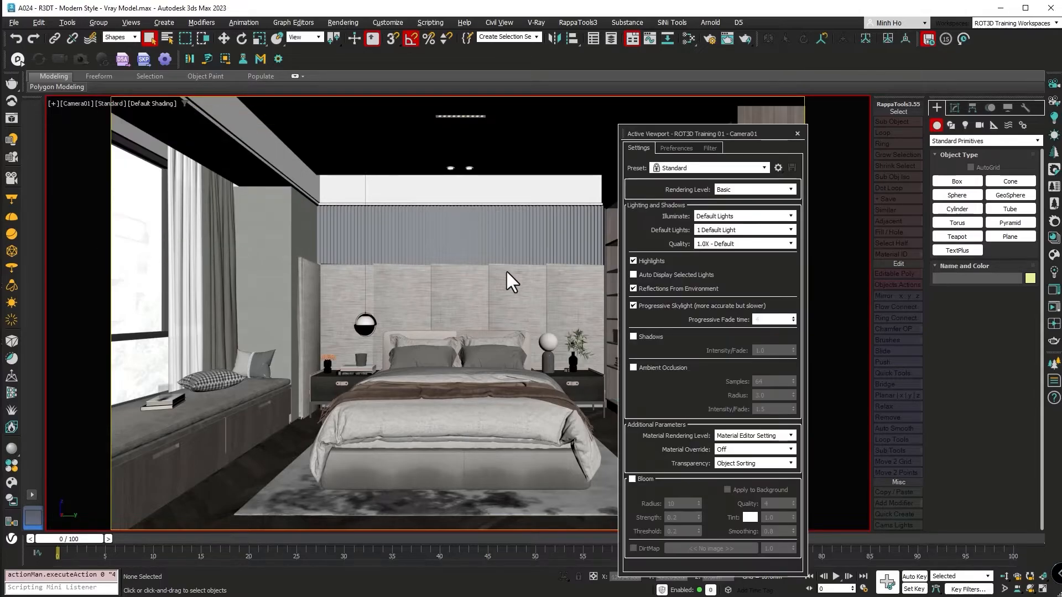
{"action": "left_click", "coordinate": [744, 229]}
{"action": "left_click", "coordinate": [715, 245]}
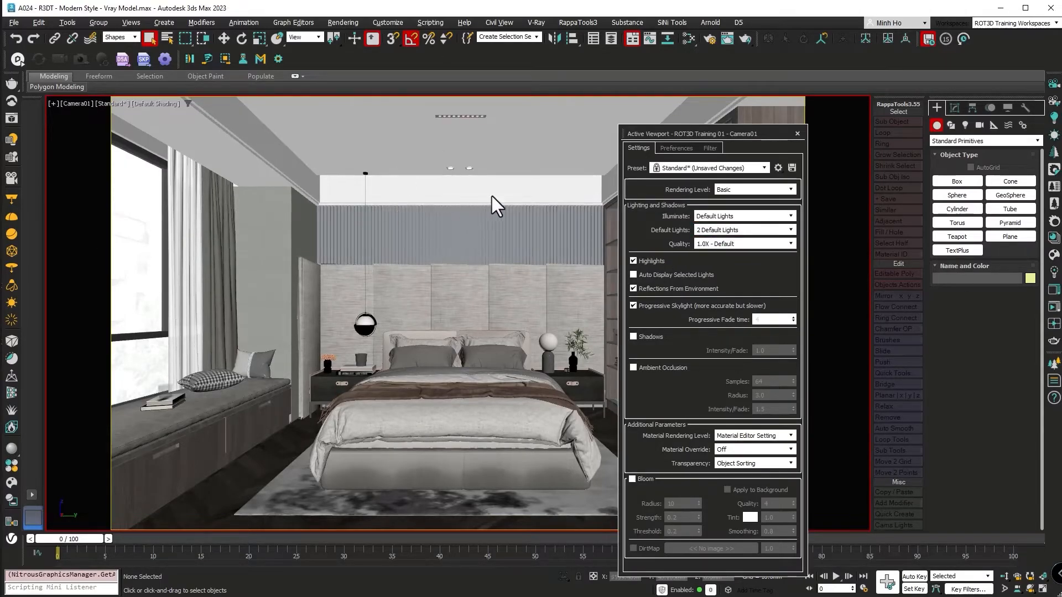
{"action": "left_click", "coordinate": [796, 133]}
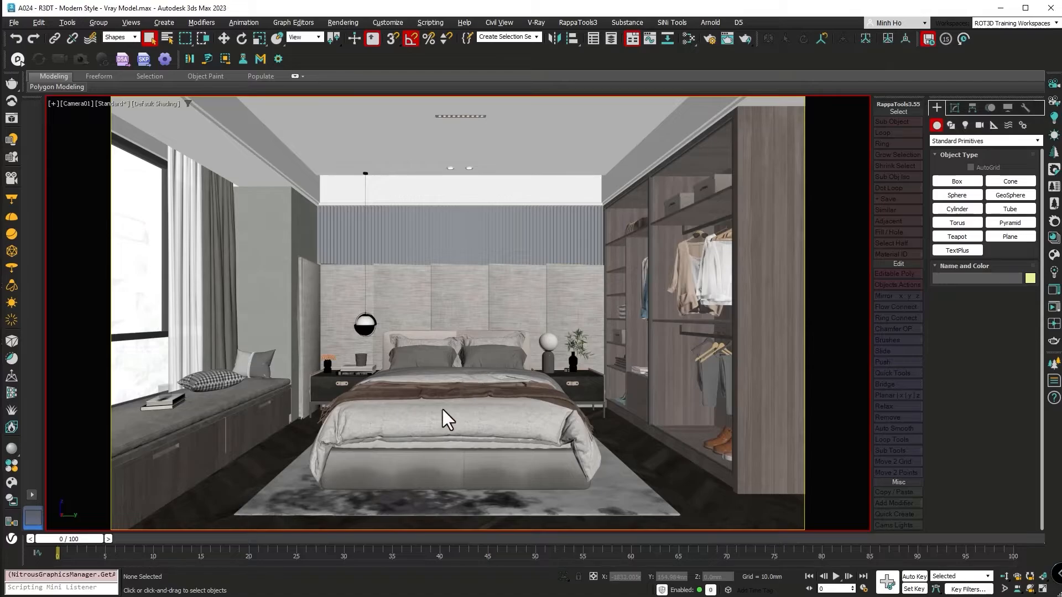
Open Make Preview and set a custom range of 0 to 0 with the image size at 100 percent of output.
{"action": "key", "text": "shift+v"}
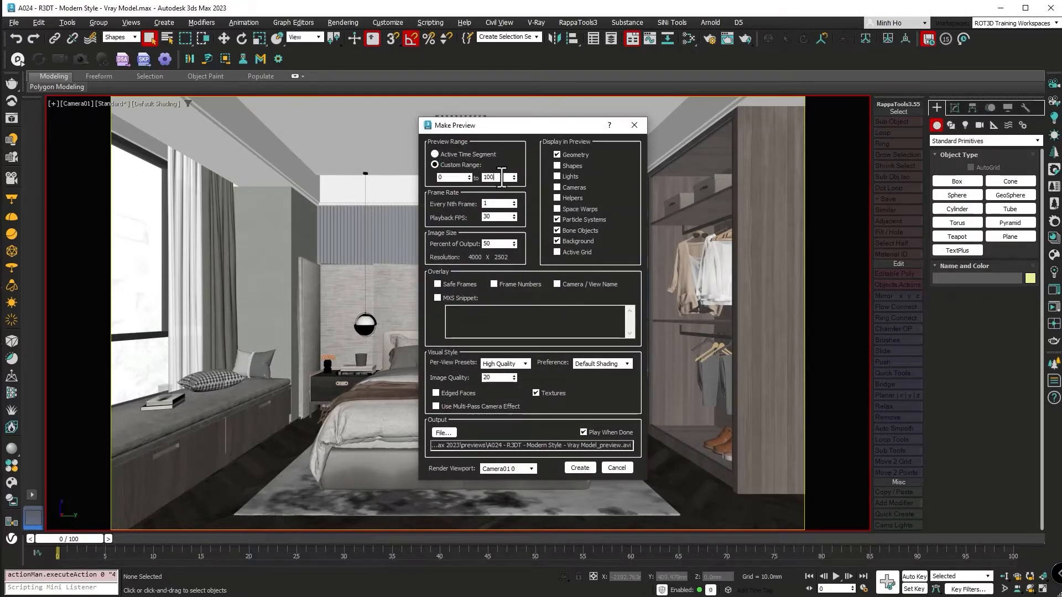
{"action": "left_click_drag", "start_coordinate": [501, 177], "coordinate": [446, 180]}
{"action": "type", "text": "0"}
{"action": "left_click_drag", "start_coordinate": [498, 243], "coordinate": [437, 243]}
{"action": "type", "text": "10"}
{"action": "left_click", "coordinate": [499, 312]}
Set the preview's Per-View Presets to User Defined and its Image Quality to 75.
{"action": "left_click", "coordinate": [503, 363]}
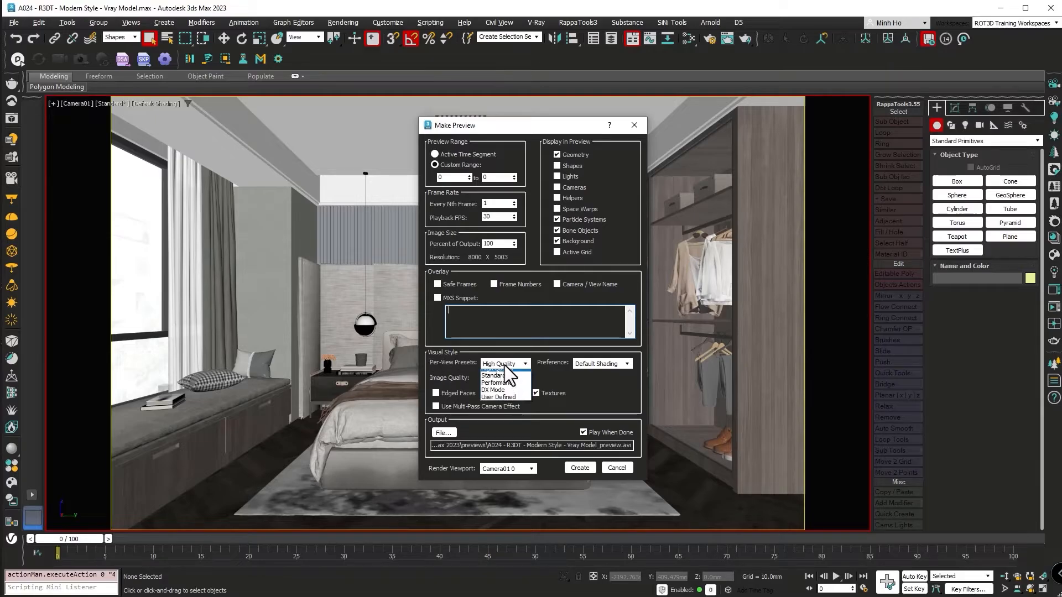
{"action": "left_click", "coordinate": [502, 401]}
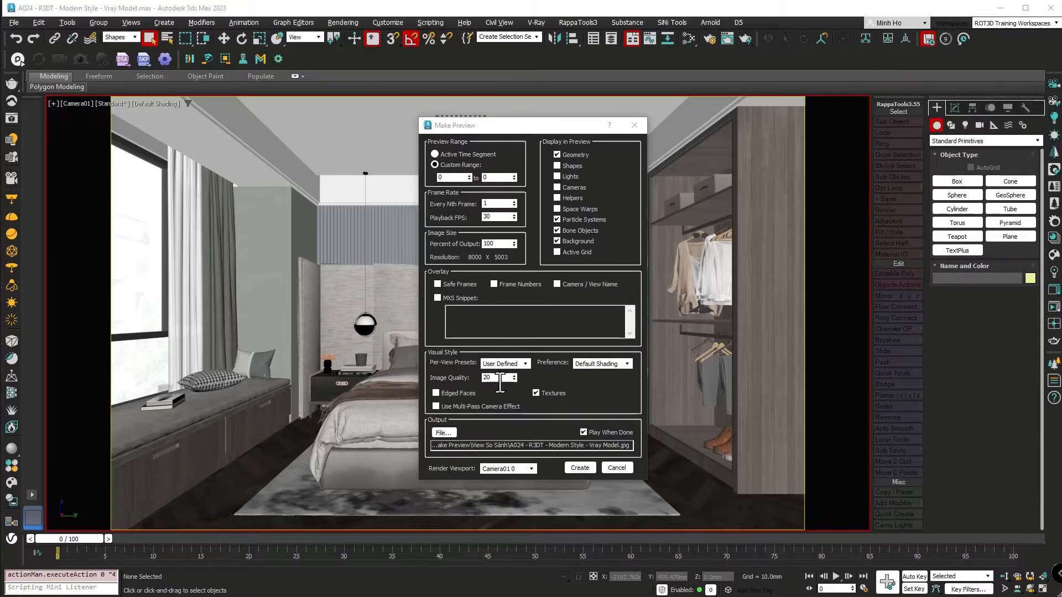
{"action": "left_click_drag", "start_coordinate": [500, 381], "coordinate": [462, 382]}
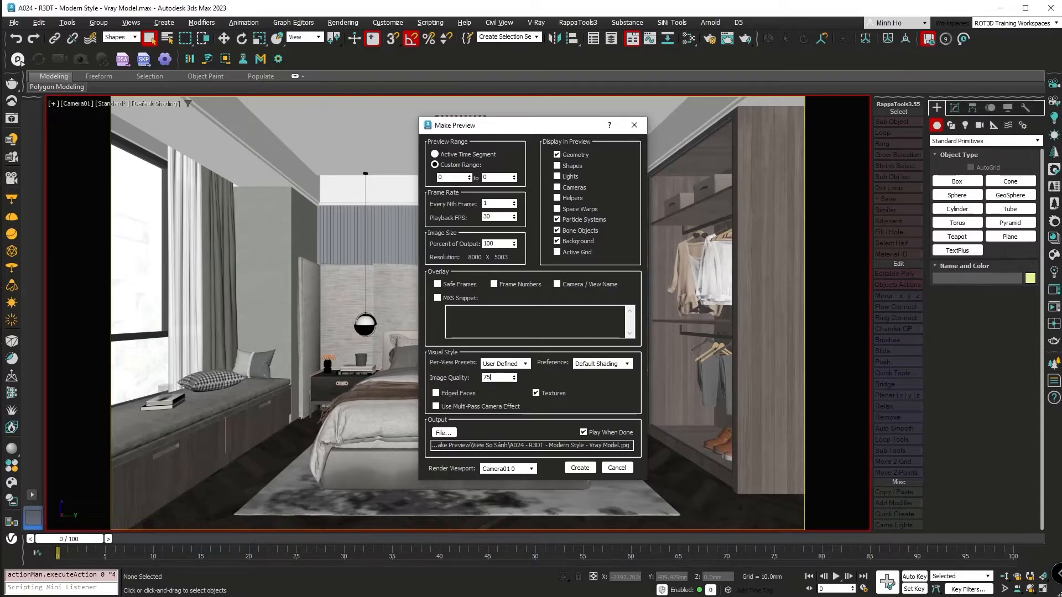
Direct the preview's output file to the View So Sánh folder with JPEG File as its type.
{"action": "left_click", "coordinate": [444, 432]}
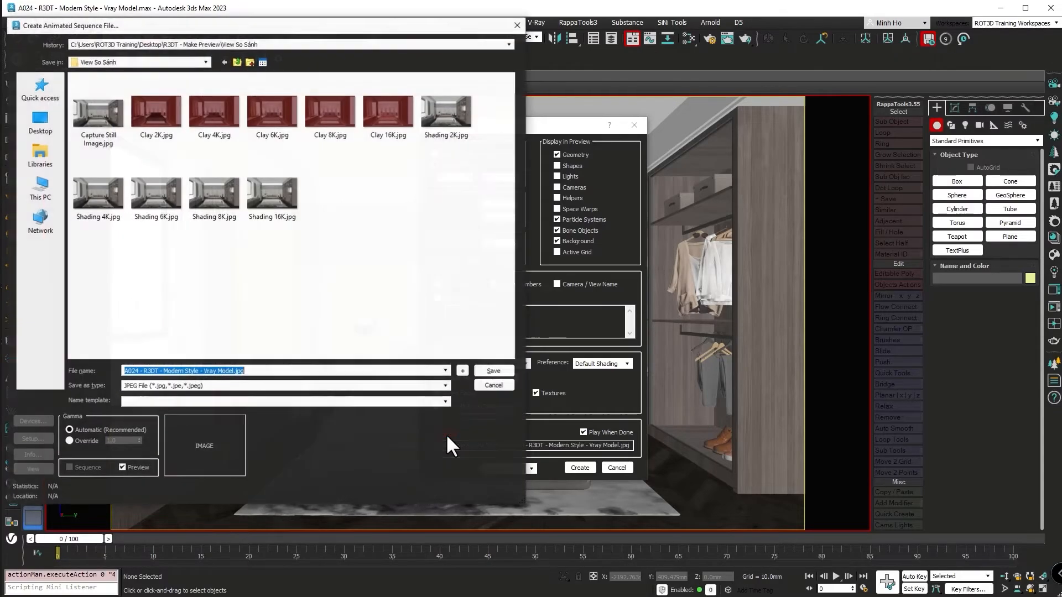
{"action": "left_click", "coordinate": [158, 386]}
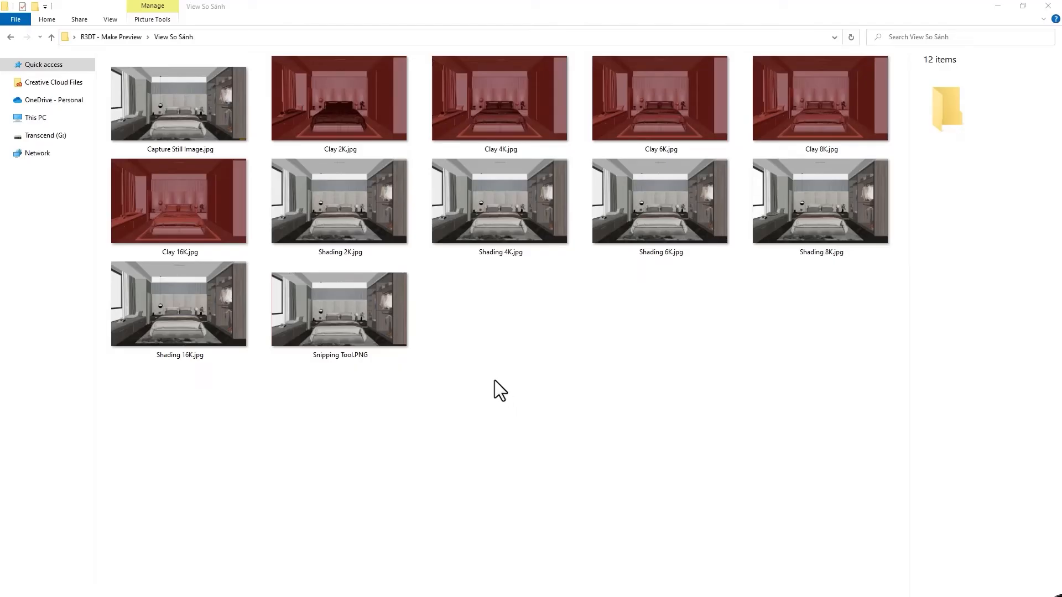
Switch to File Explorer and compare the dimensions and file sizes of Capture Still Image.jpg and the Shading 2K, 4K and 16K images.
{"action": "left_click", "coordinate": [198, 105]}
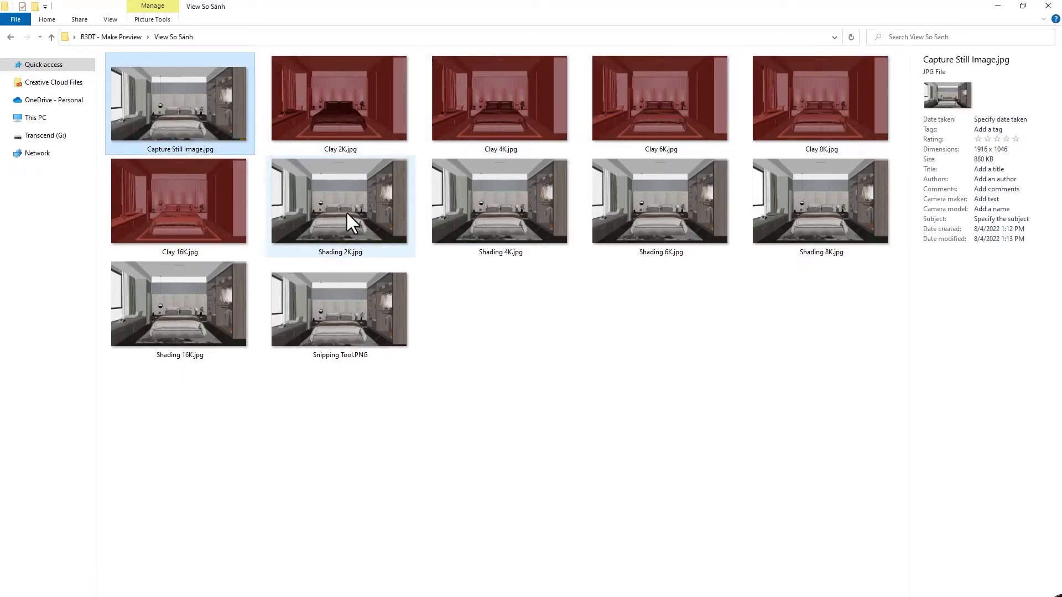
{"action": "left_click", "coordinate": [334, 223]}
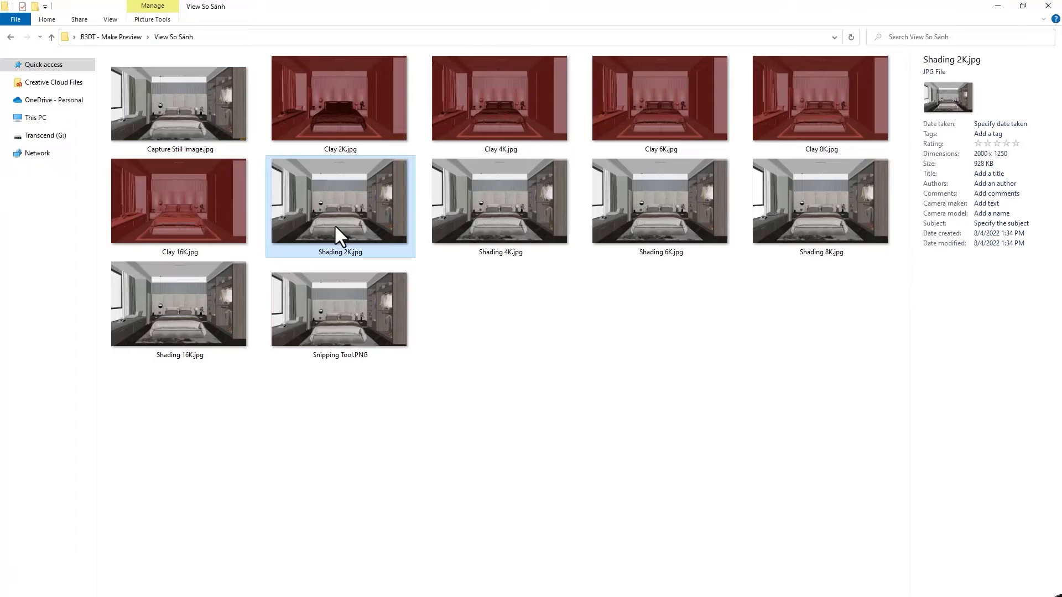
{"action": "left_click", "coordinate": [486, 225]}
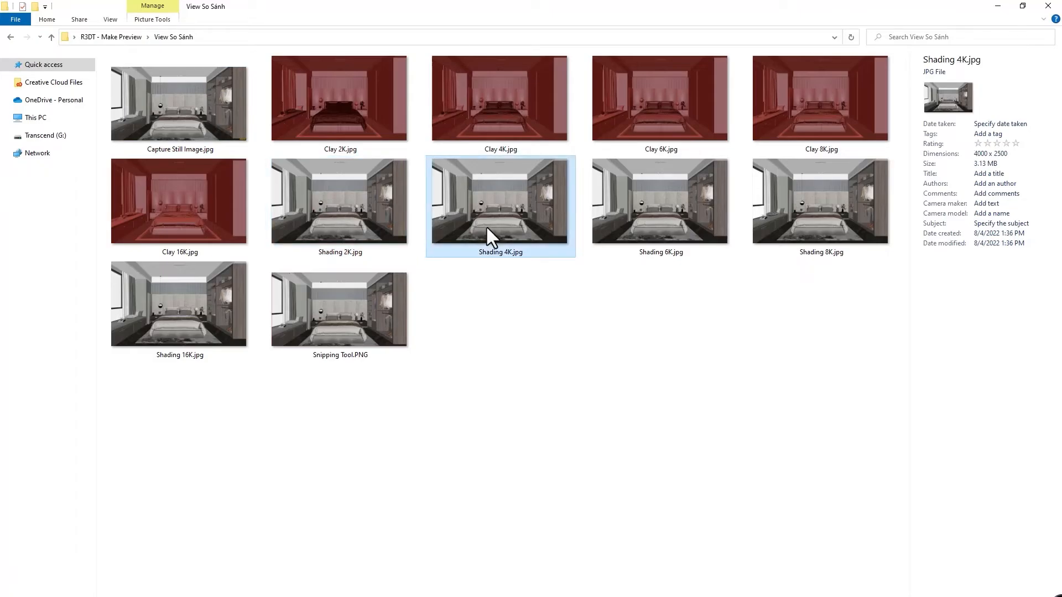
{"action": "left_click", "coordinate": [172, 313]}
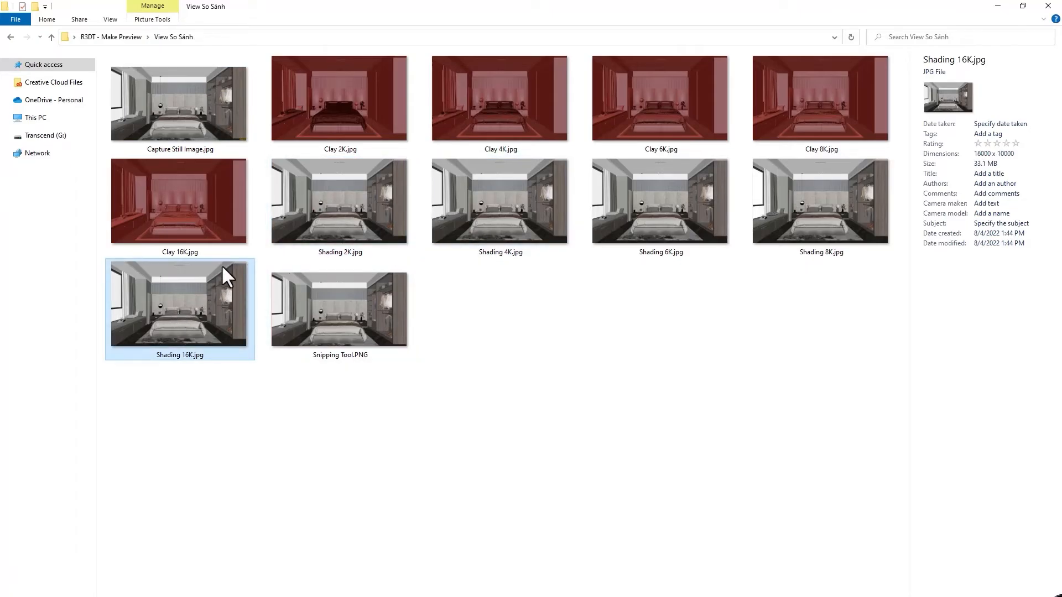
Compare the dimensions and file sizes of the Clay 2K, 16K, 4K, 6K and 8K images.
{"action": "left_click", "coordinate": [340, 100]}
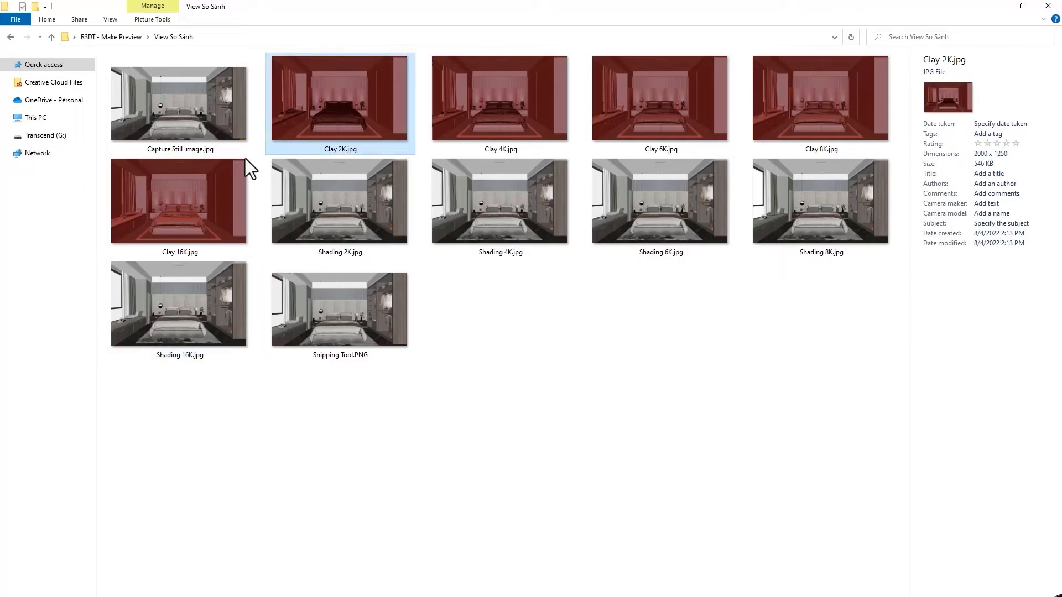
{"action": "left_click", "coordinate": [193, 197]}
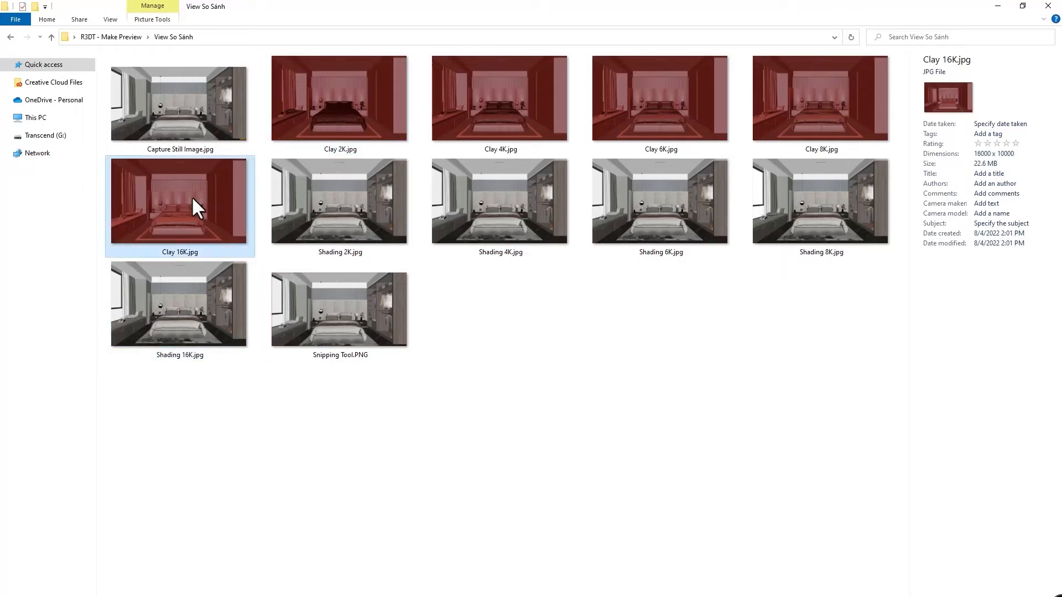
{"action": "left_click", "coordinate": [495, 125]}
{"action": "left_click", "coordinate": [634, 110]}
{"action": "left_click", "coordinate": [775, 98]}
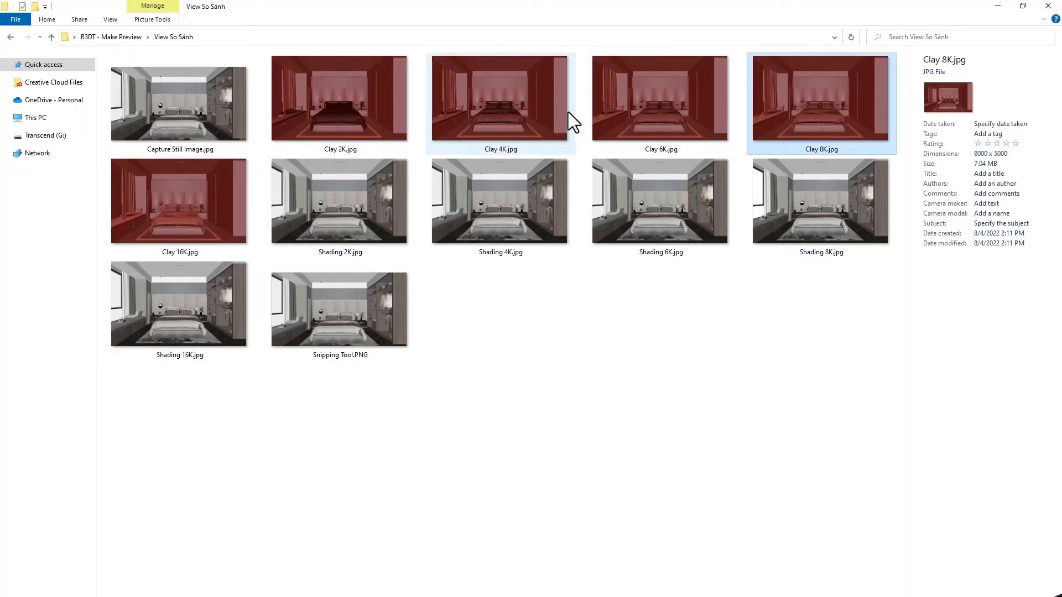
{"action": "left_click", "coordinate": [339, 201]}
Open Clay 2K.jpg in the image viewer, examine the bed's wireframe detail up close, and close it.
{"action": "double_click", "coordinate": [350, 108]}
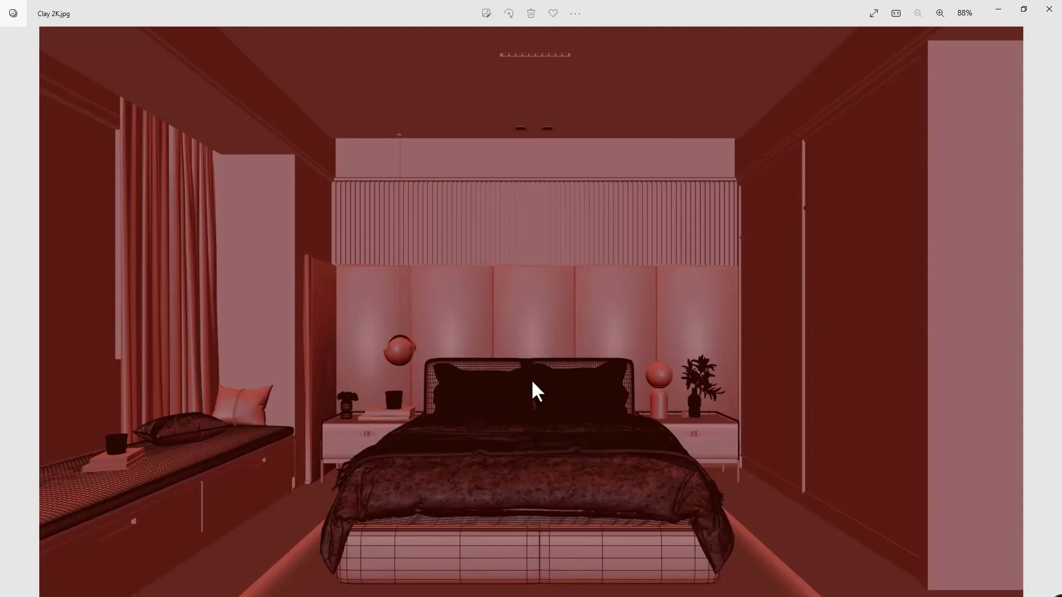
{"action": "scroll", "coordinate": [520, 486], "scroll_direction": "up", "scroll_amount": 8}
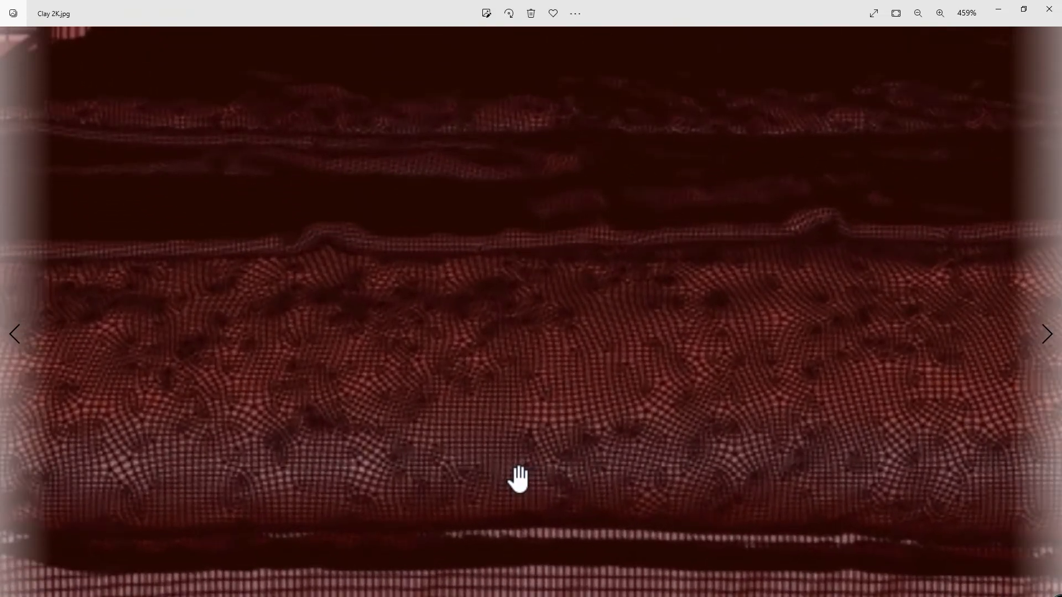
{"action": "scroll", "coordinate": [513, 476], "scroll_direction": "down", "scroll_amount": 8}
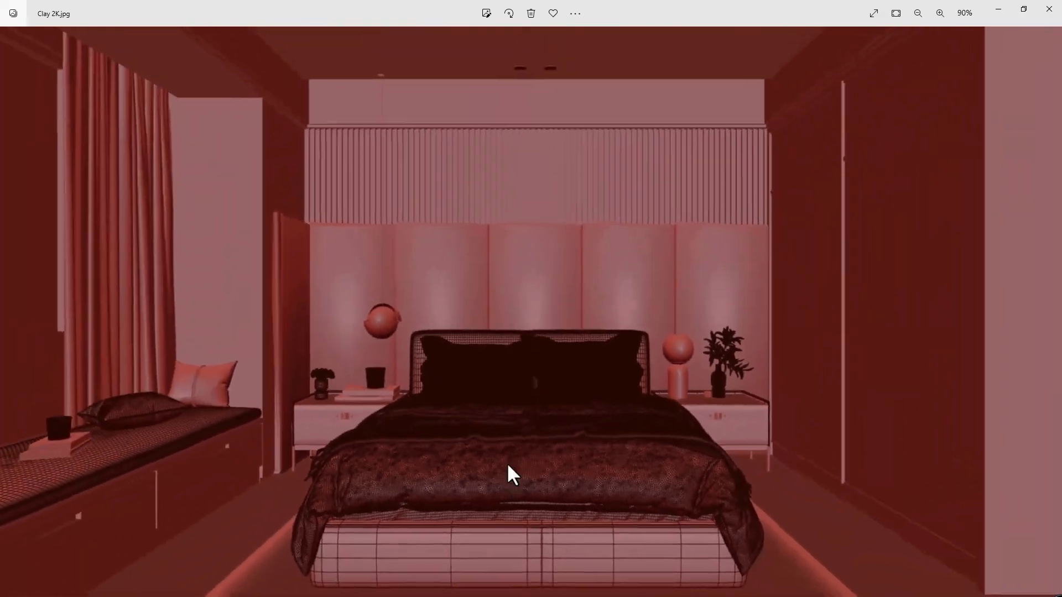
{"action": "key", "text": "alt+F4"}
Open Clay 16K.jpg, examine the wireframe detail of the blanket and pillows up close, and close it.
{"action": "double_click", "coordinate": [188, 231]}
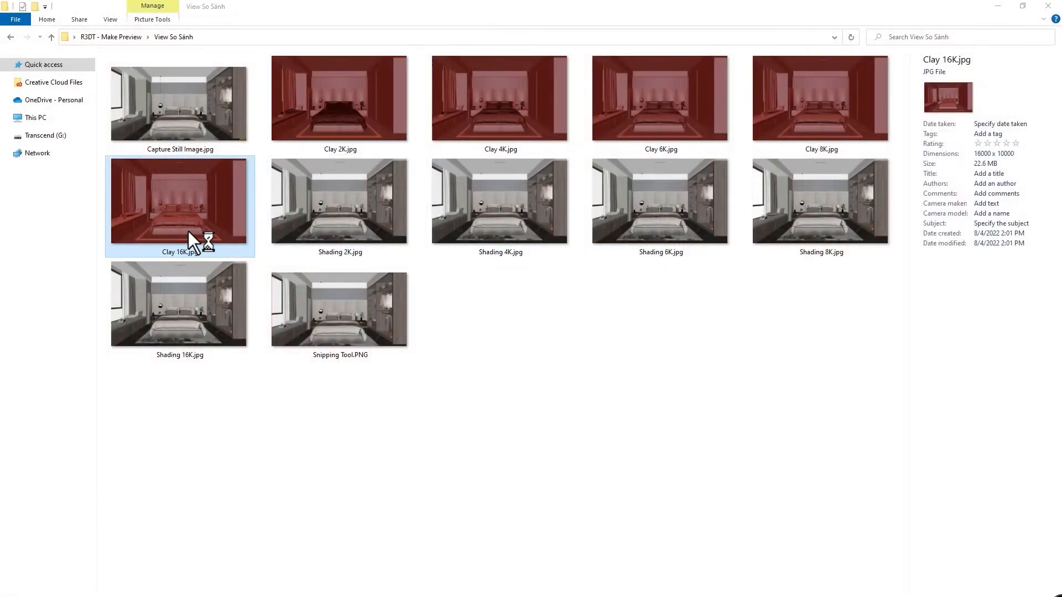
{"action": "scroll", "coordinate": [514, 514], "scroll_direction": "up", "scroll_amount": 5}
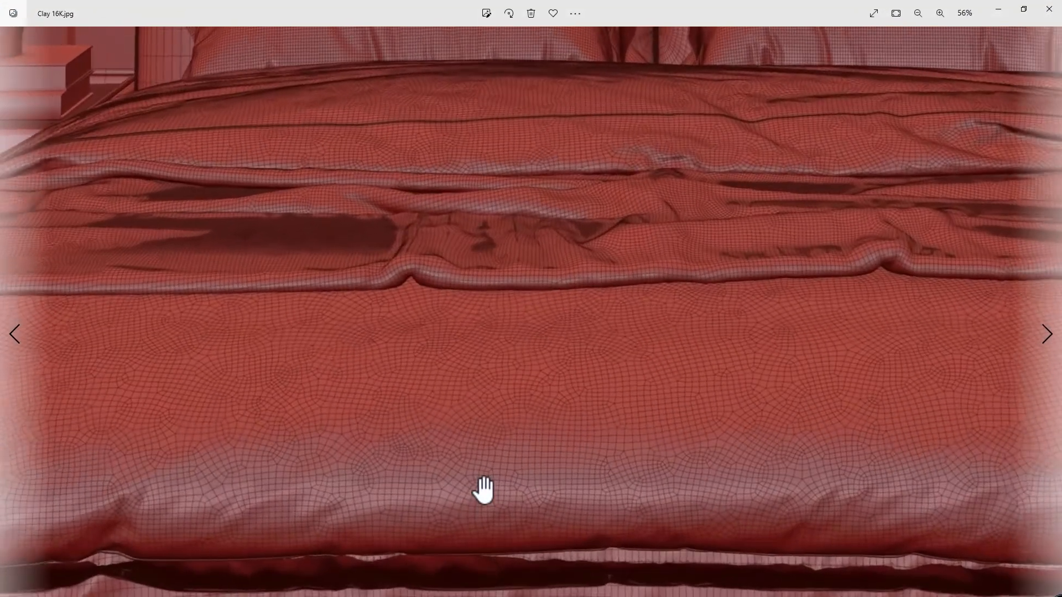
{"action": "left_click_drag", "start_coordinate": [127, 251], "coordinate": [224, 447]}
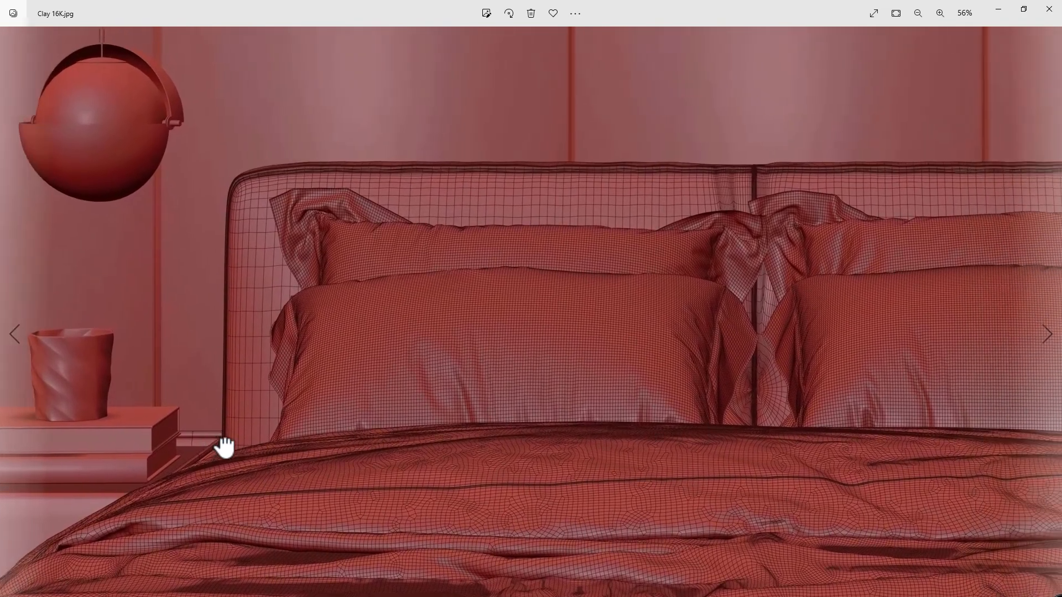
{"action": "scroll", "coordinate": [505, 515], "scroll_direction": "down", "scroll_amount": 4}
{"action": "key", "text": "alt+F4"}
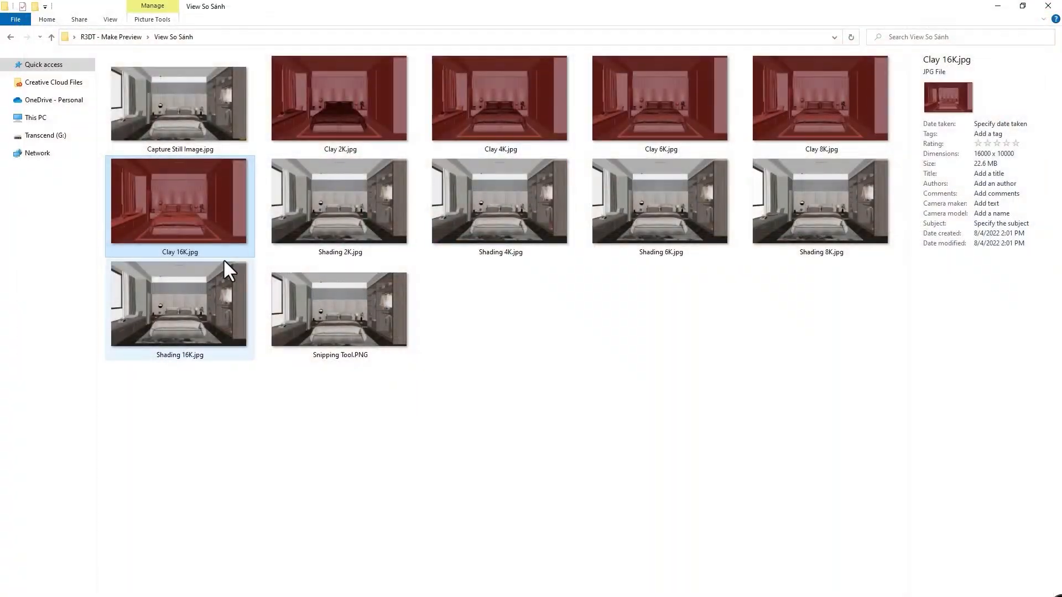
Open Shading 2K.jpg, examine the fabric detail at the corner of the duvet, and close it.
{"action": "double_click", "coordinate": [325, 209]}
{"action": "scroll", "coordinate": [506, 365], "scroll_direction": "up", "scroll_amount": 4}
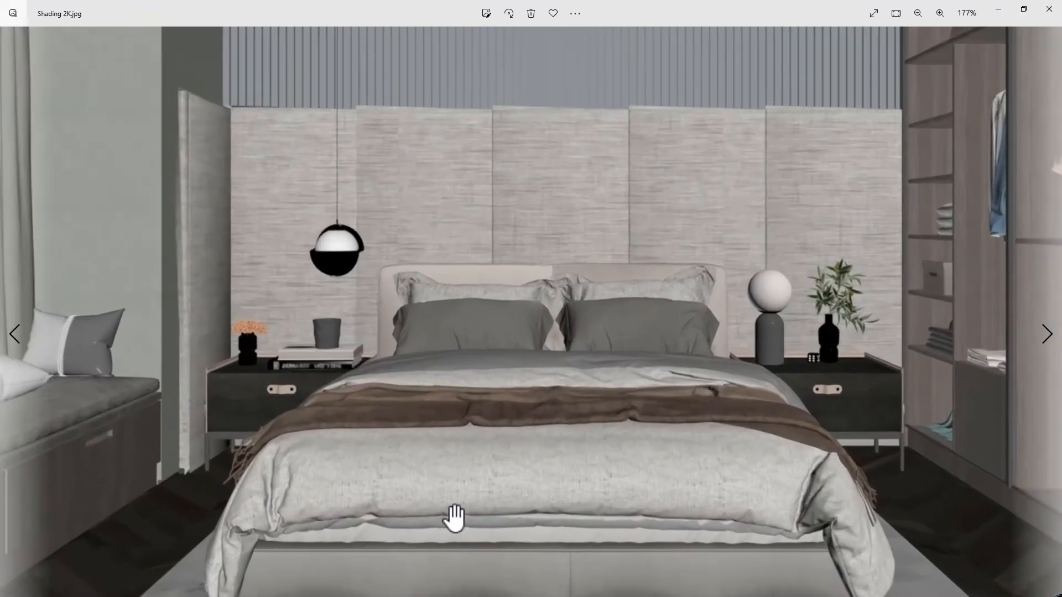
{"action": "scroll", "coordinate": [189, 505], "scroll_direction": "up", "scroll_amount": 6}
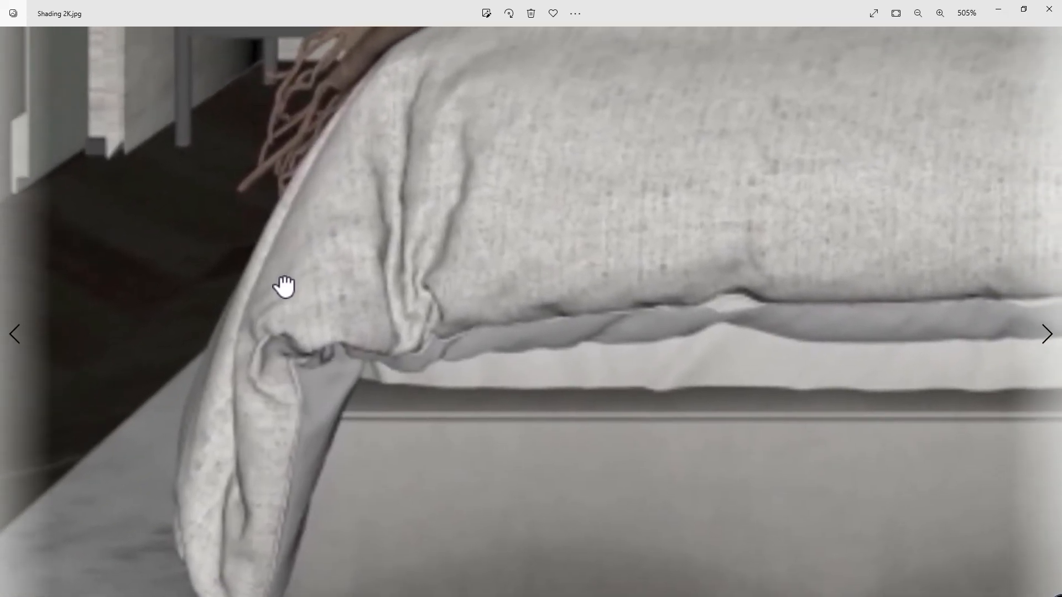
{"action": "left_click_drag", "start_coordinate": [285, 287], "coordinate": [291, 310]}
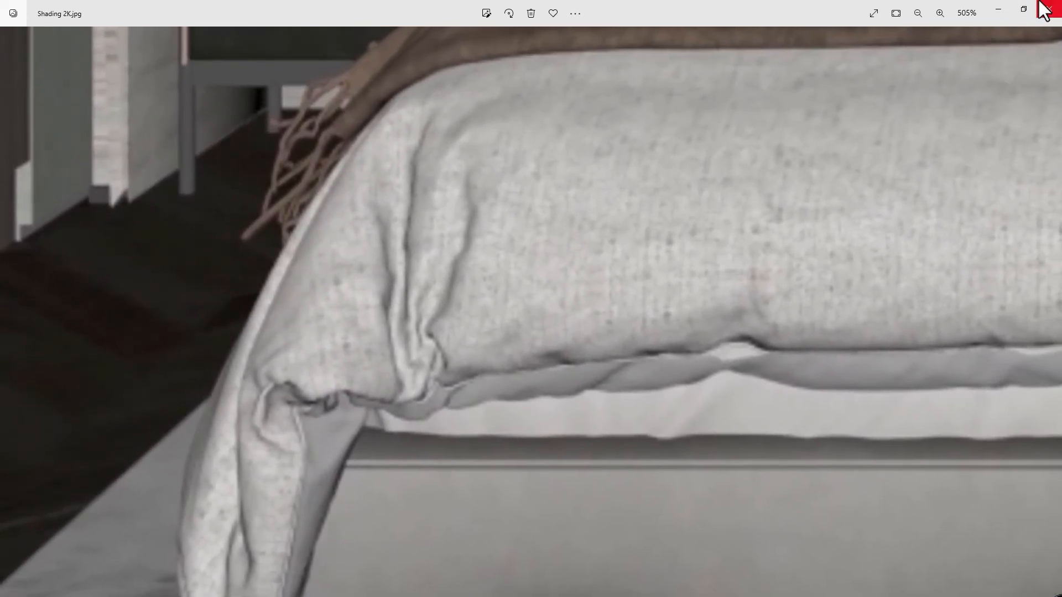
{"action": "left_click", "coordinate": [1045, 10]}
Open Shading 16K.jpg and examine the sharpness of the duvet corner and of the whole bedroom view.
{"action": "left_click", "coordinate": [177, 333]}
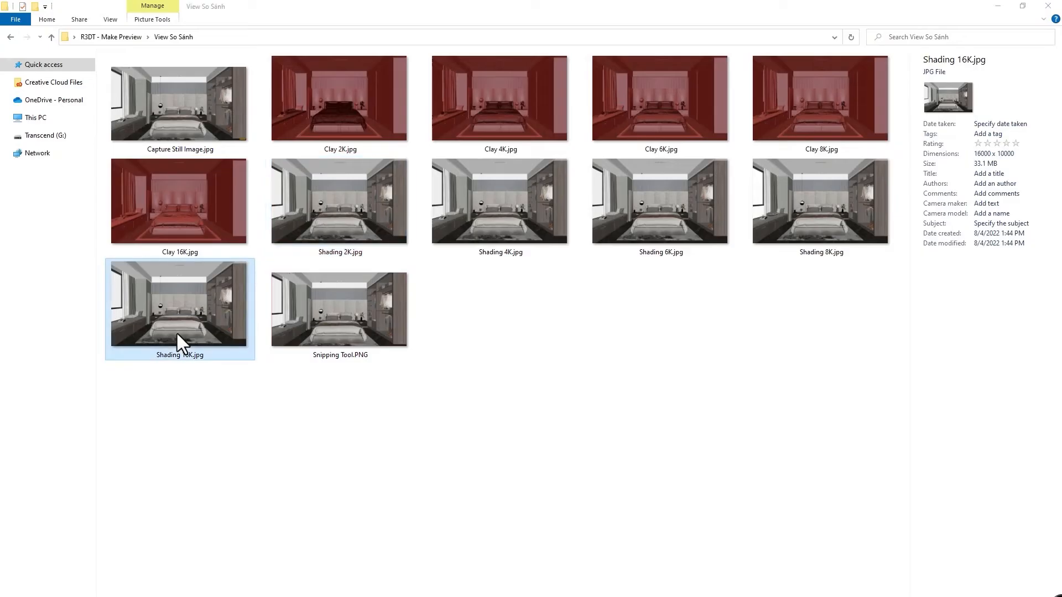
{"action": "double_click", "coordinate": [177, 335]}
{"action": "scroll", "coordinate": [360, 526], "scroll_direction": "up", "scroll_amount": 5}
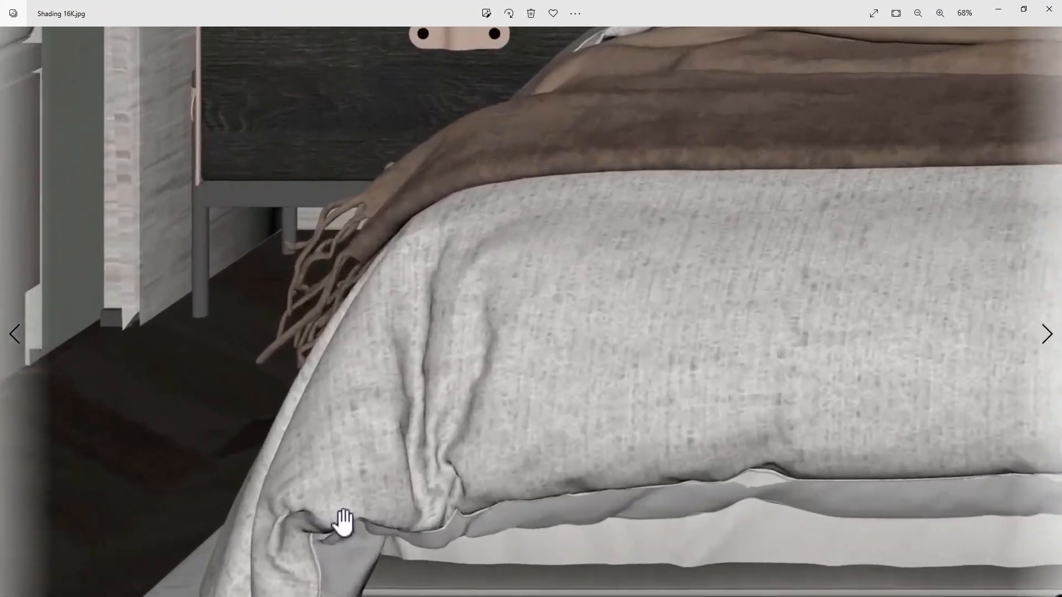
{"action": "left_click_drag", "start_coordinate": [343, 522], "coordinate": [291, 410]}
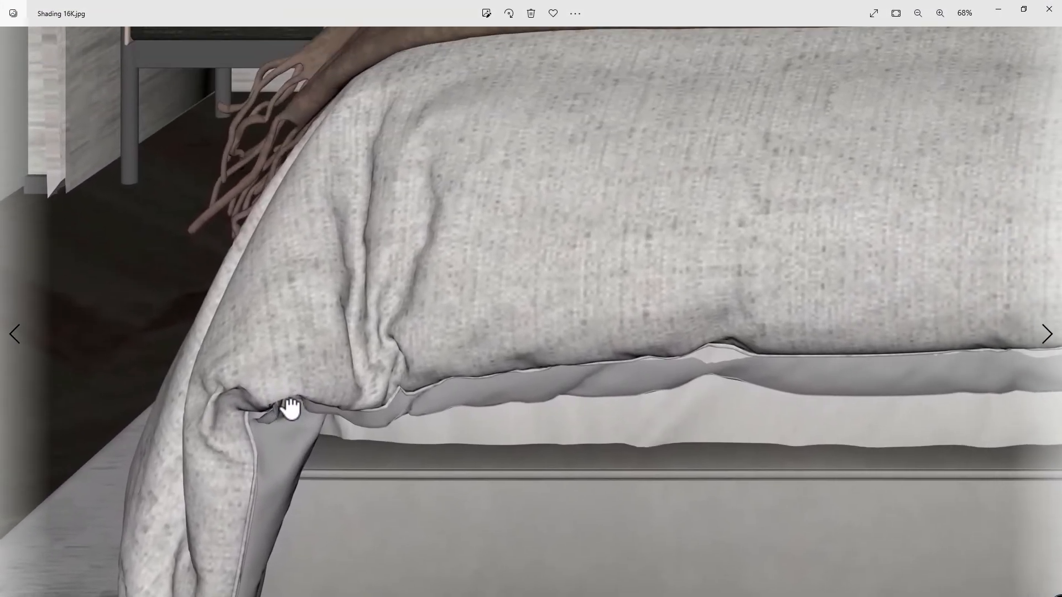
{"action": "scroll", "coordinate": [291, 409], "scroll_direction": "down", "scroll_amount": 10}
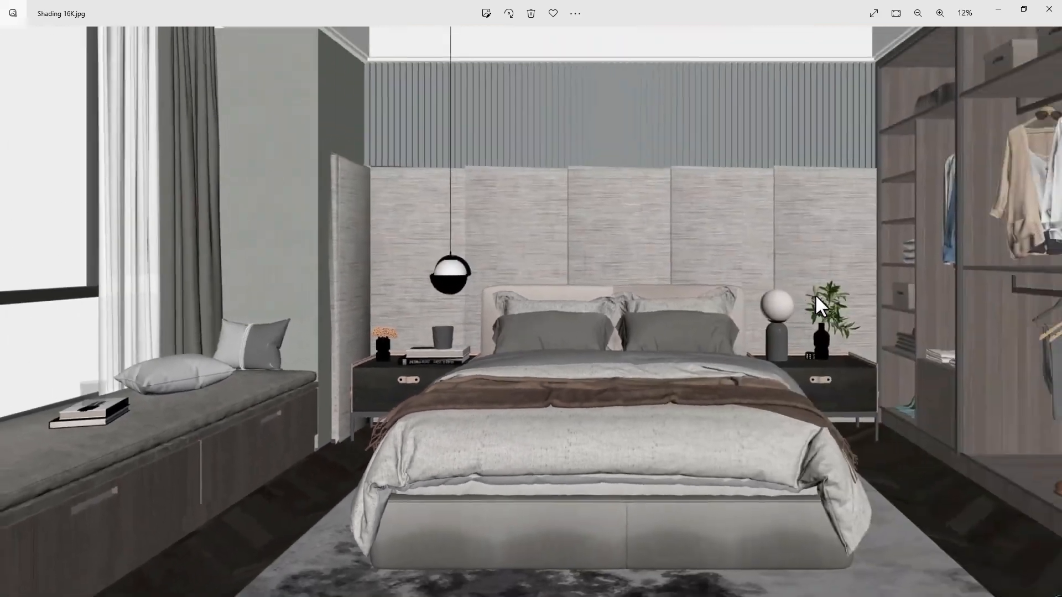
{"action": "scroll", "coordinate": [816, 297], "scroll_direction": "down", "scroll_amount": 2}
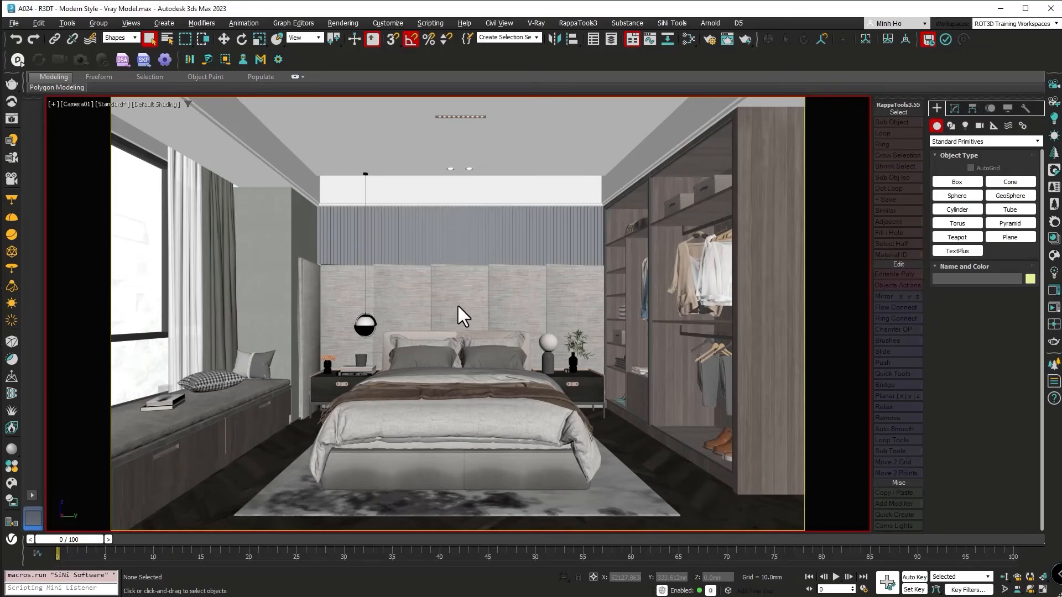
Switch to 3ds Max, open SiNi IgNite, review the resolution options for PlayBlast still images, and close it.
{"action": "left_click", "coordinate": [670, 23]}
{"action": "left_click", "coordinate": [675, 34]}
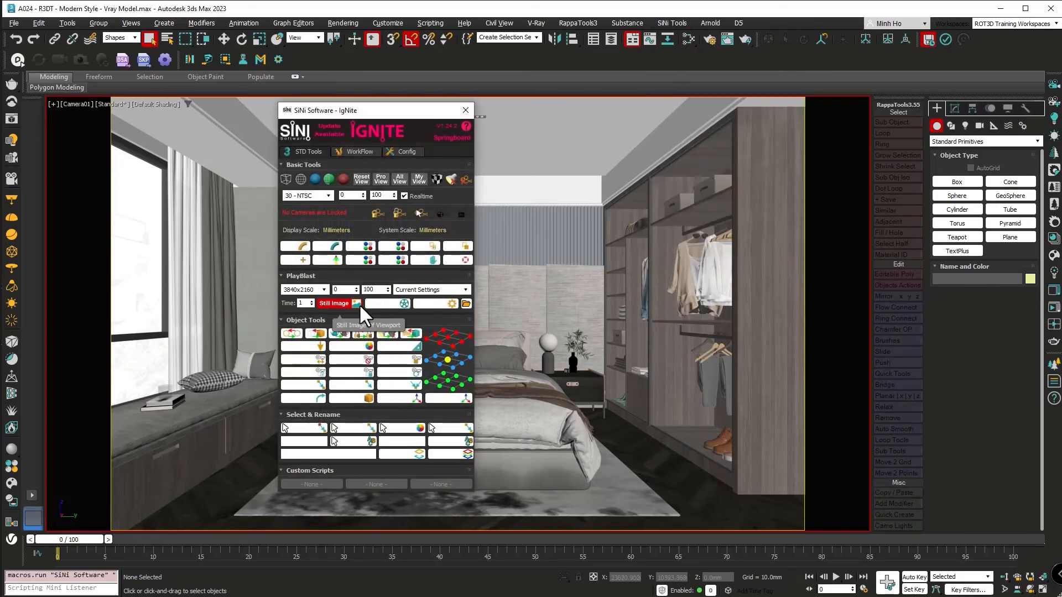
{"action": "left_click", "coordinate": [304, 289]}
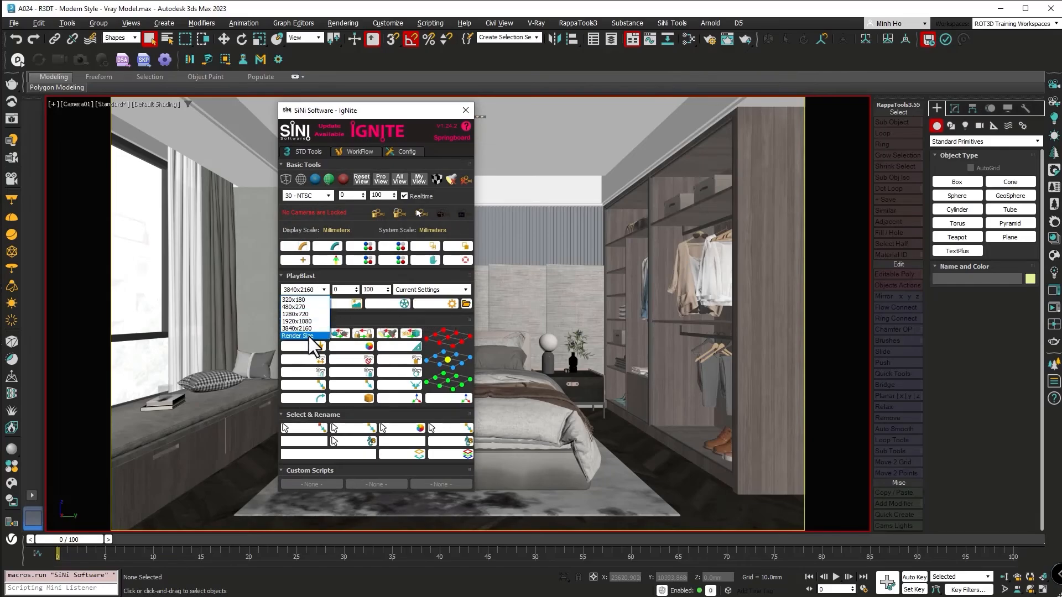
{"action": "left_click", "coordinate": [464, 107]}
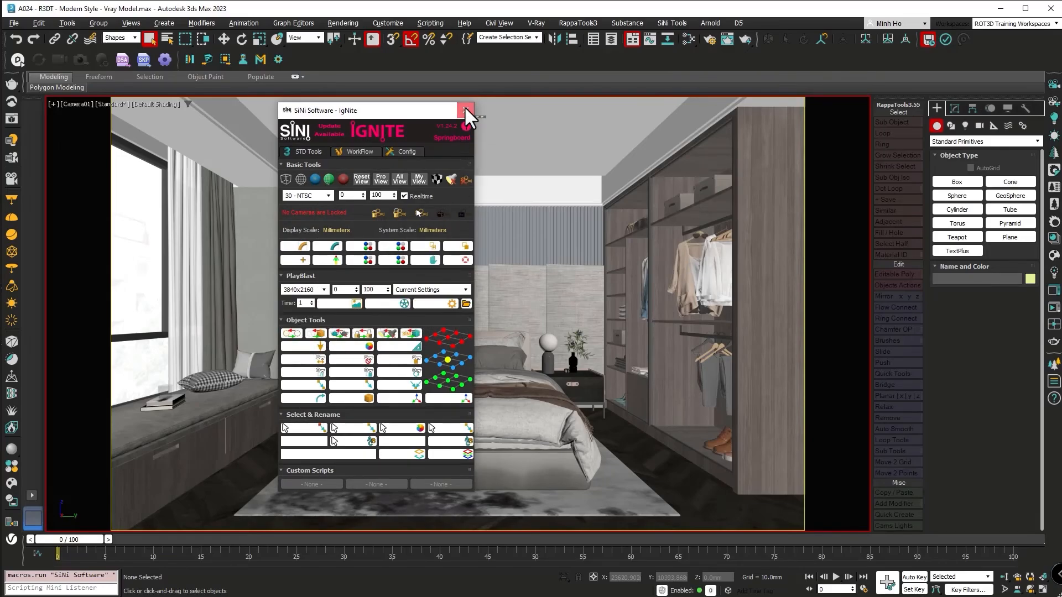
{"action": "left_click", "coordinate": [465, 108]}
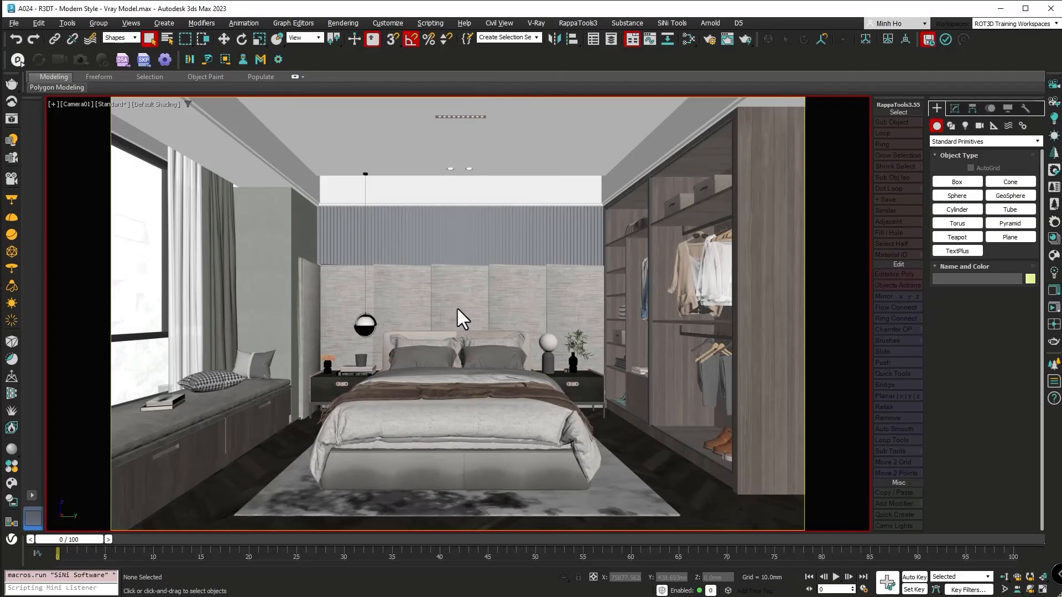